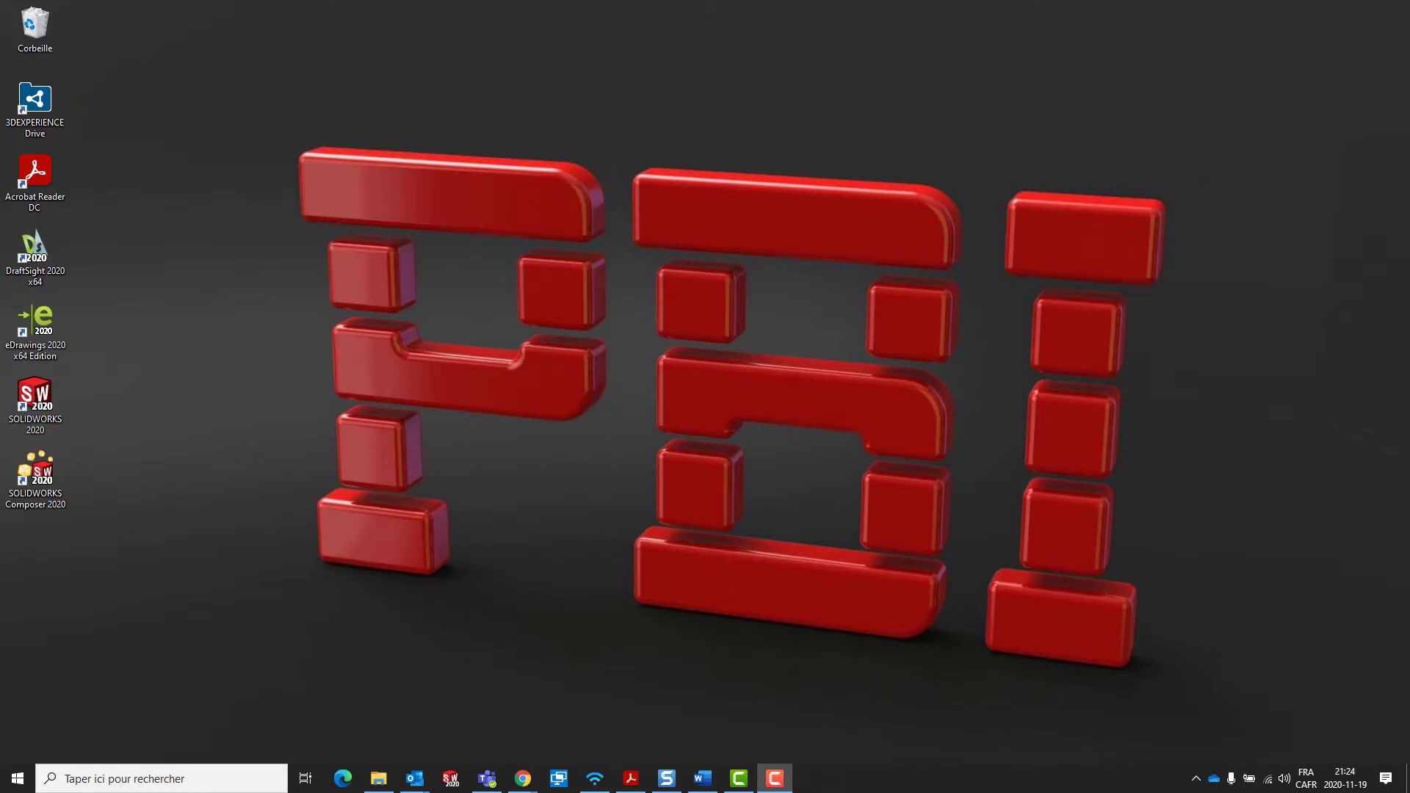
Open the sldim folder inside the SOLIDWORKS 2021 SP0 download folder in File Explorer.
left_click(378, 778)
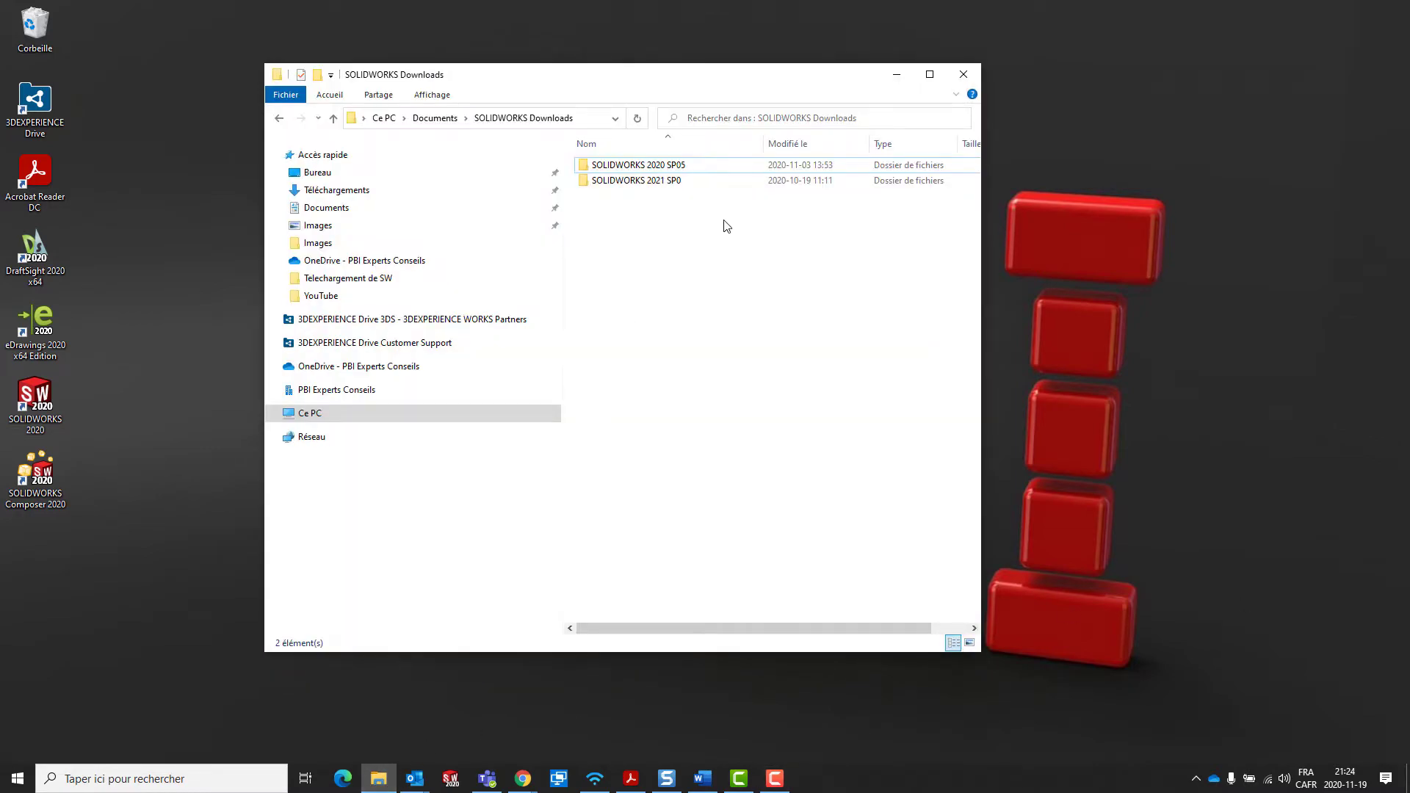
left_click(638, 182)
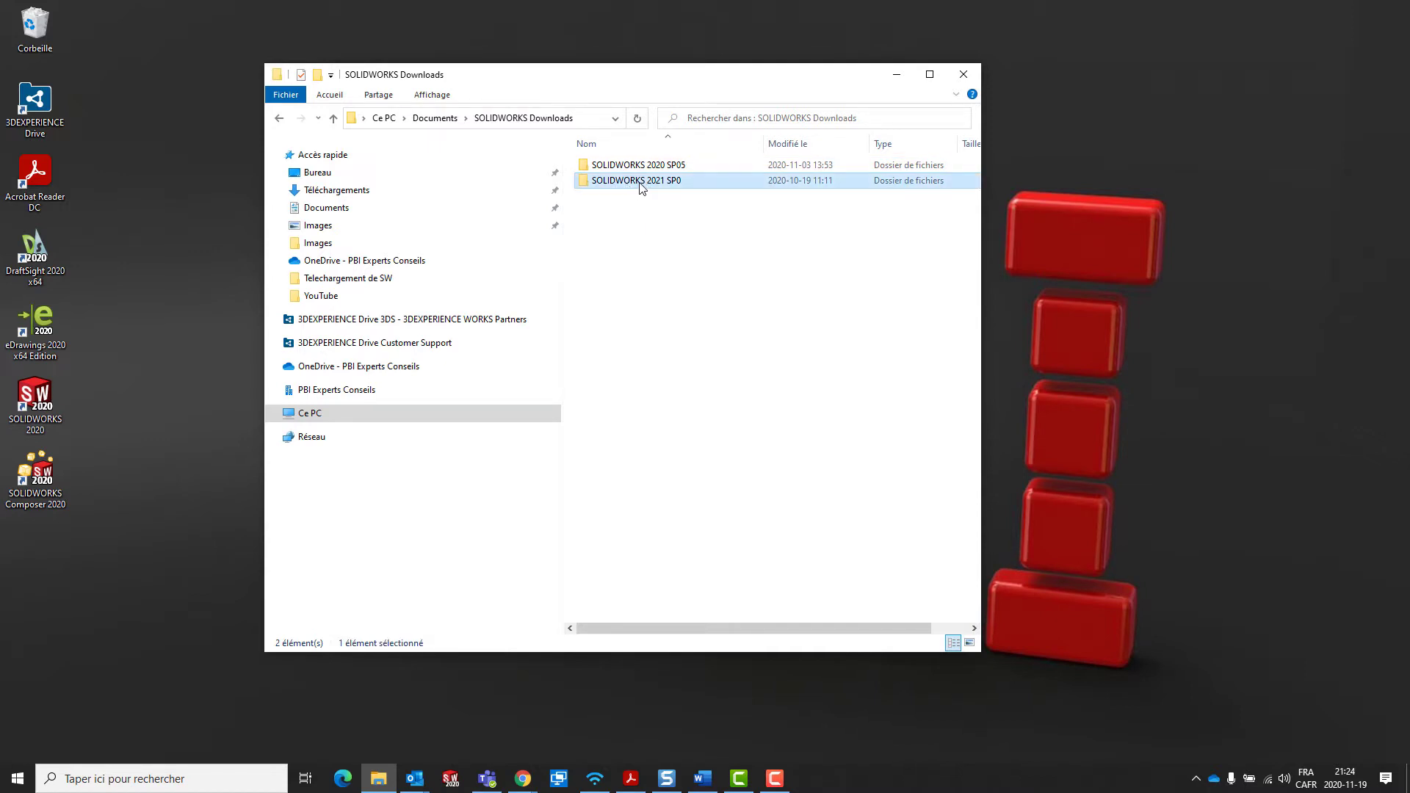
mouse_move(628, 189)
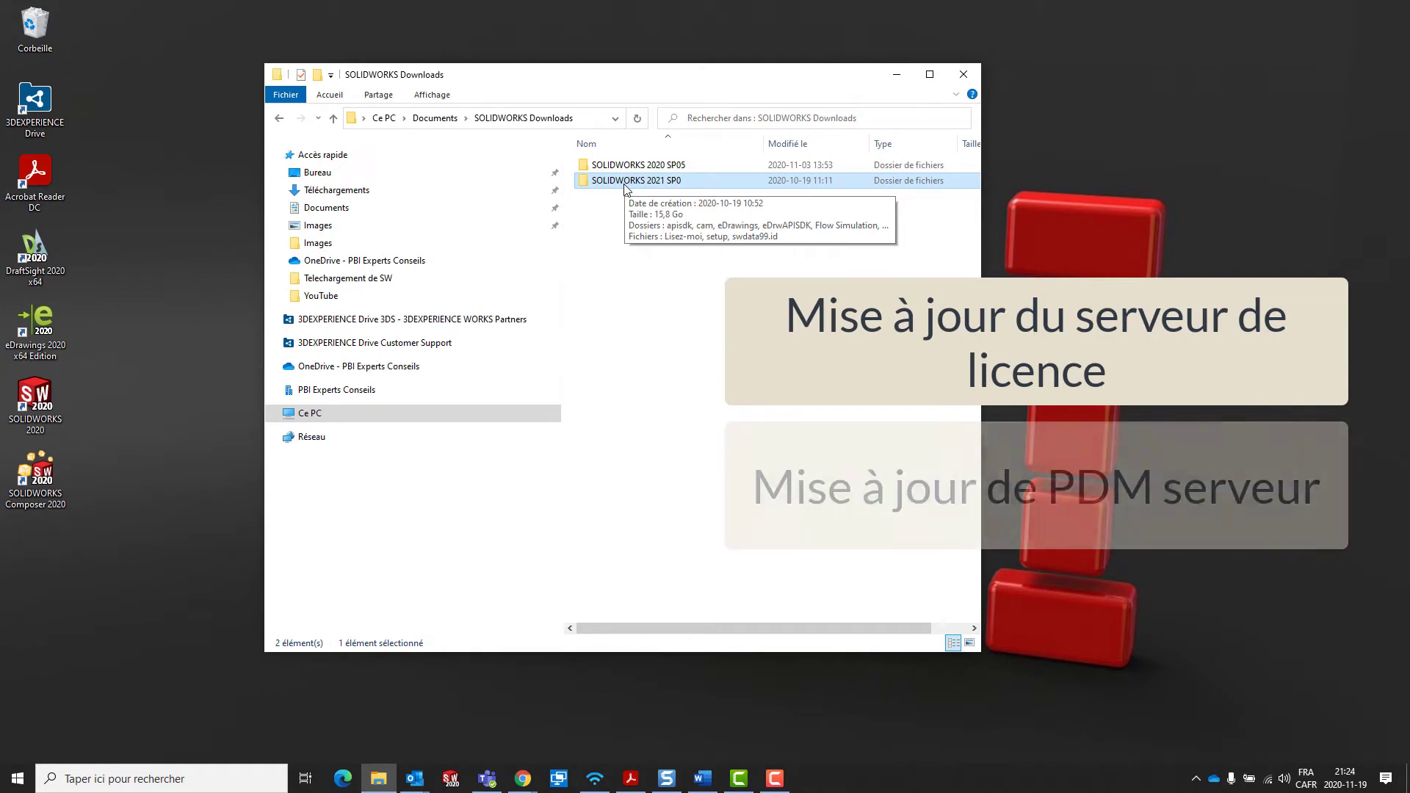
double_click(628, 184)
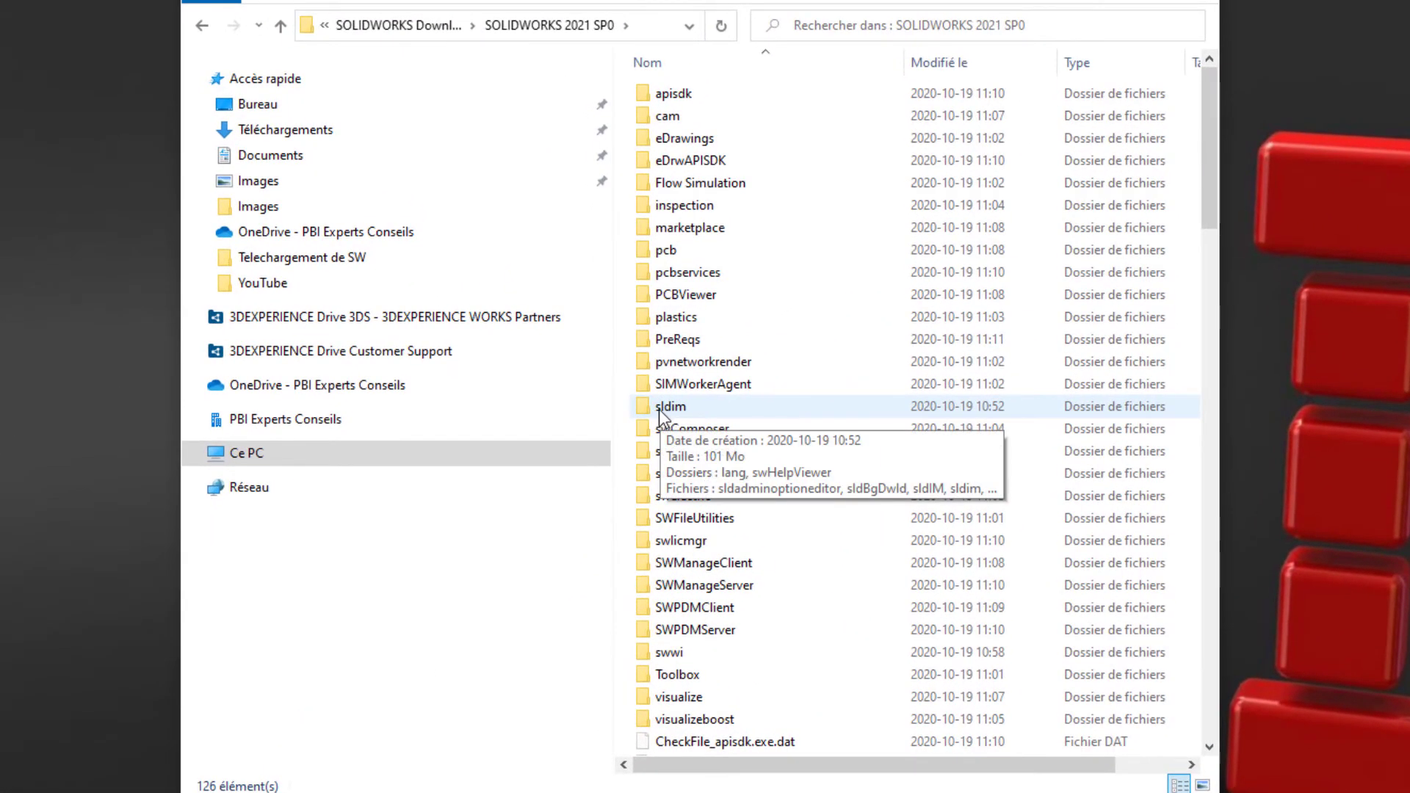
double_click(658, 409)
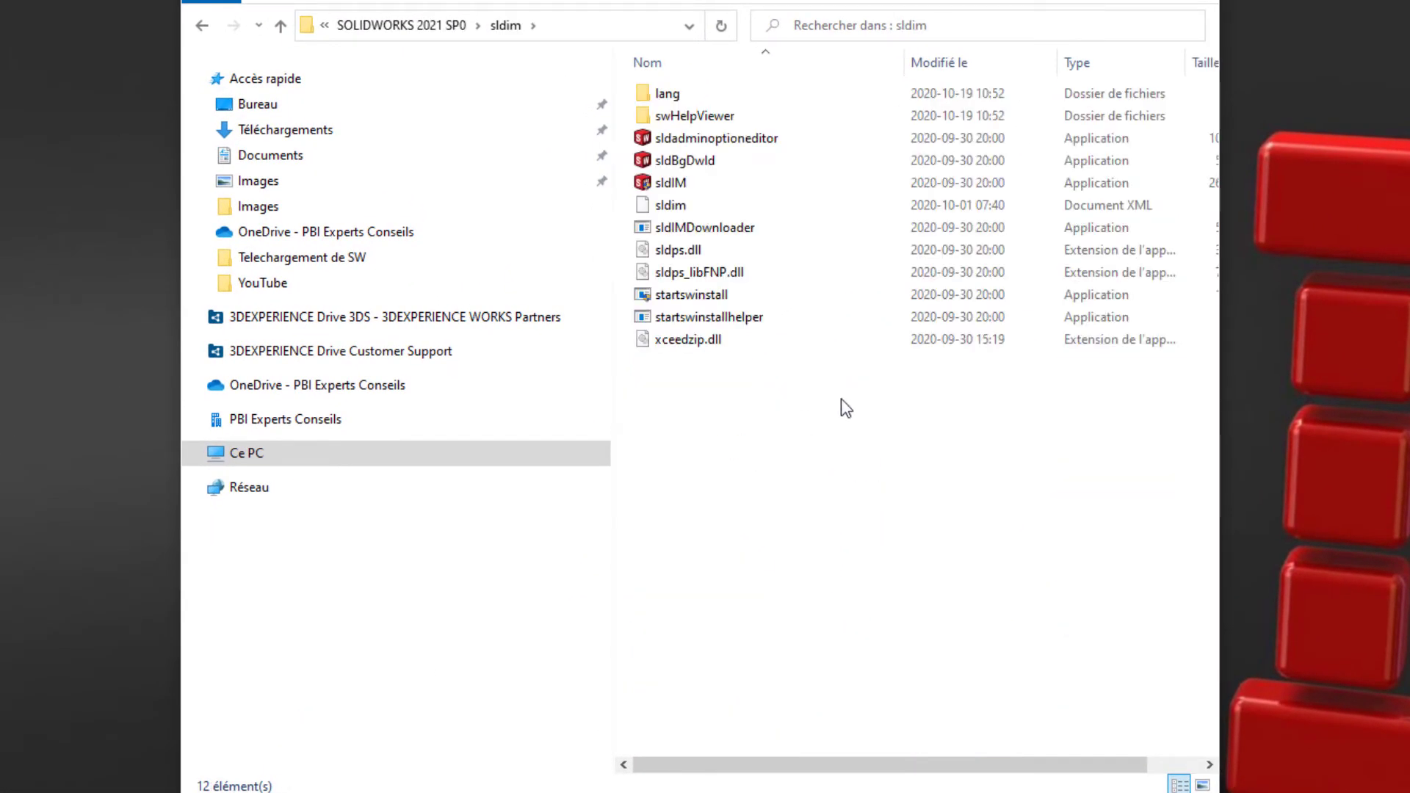
Launch the sldIM application as administrator.
left_click(658, 182)
right_click(666, 183)
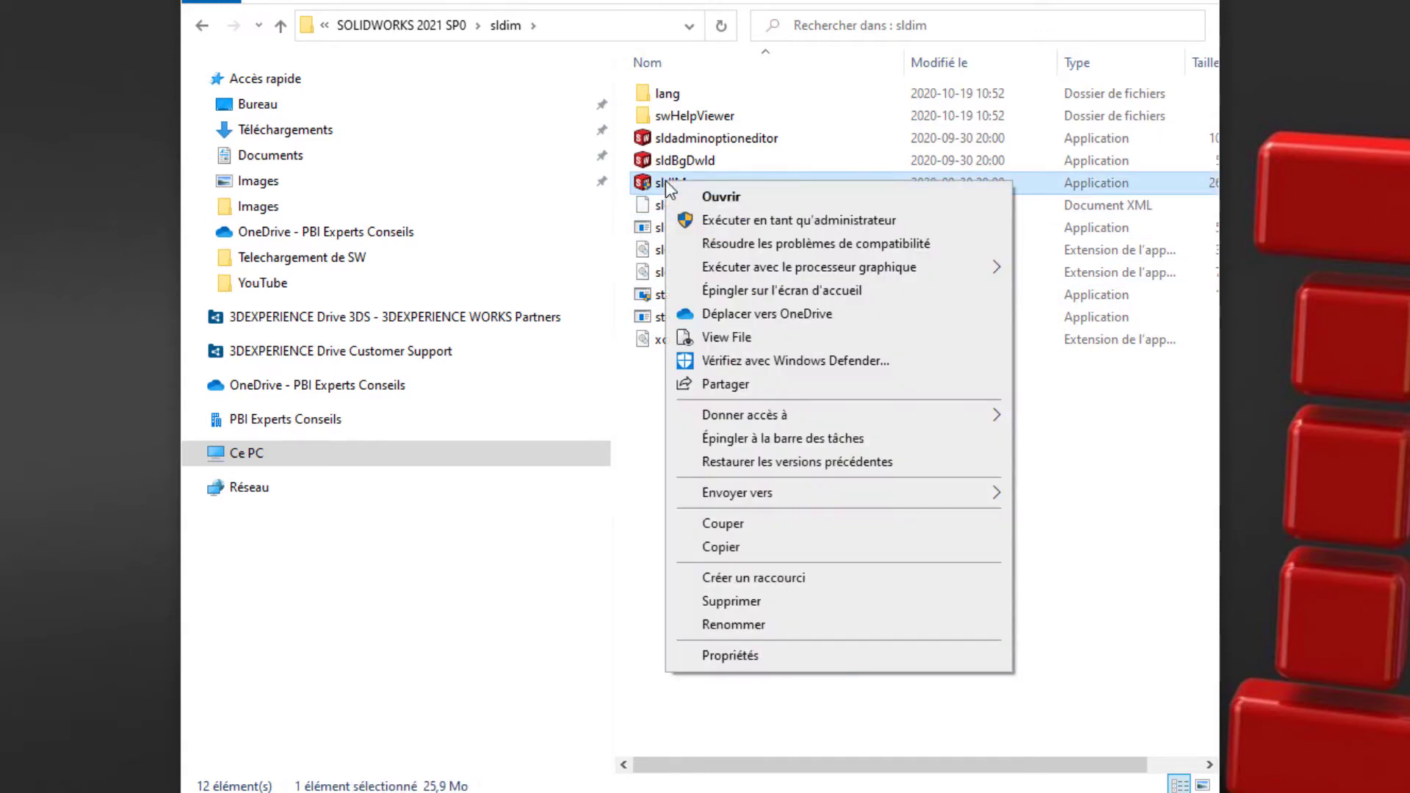
left_click(853, 223)
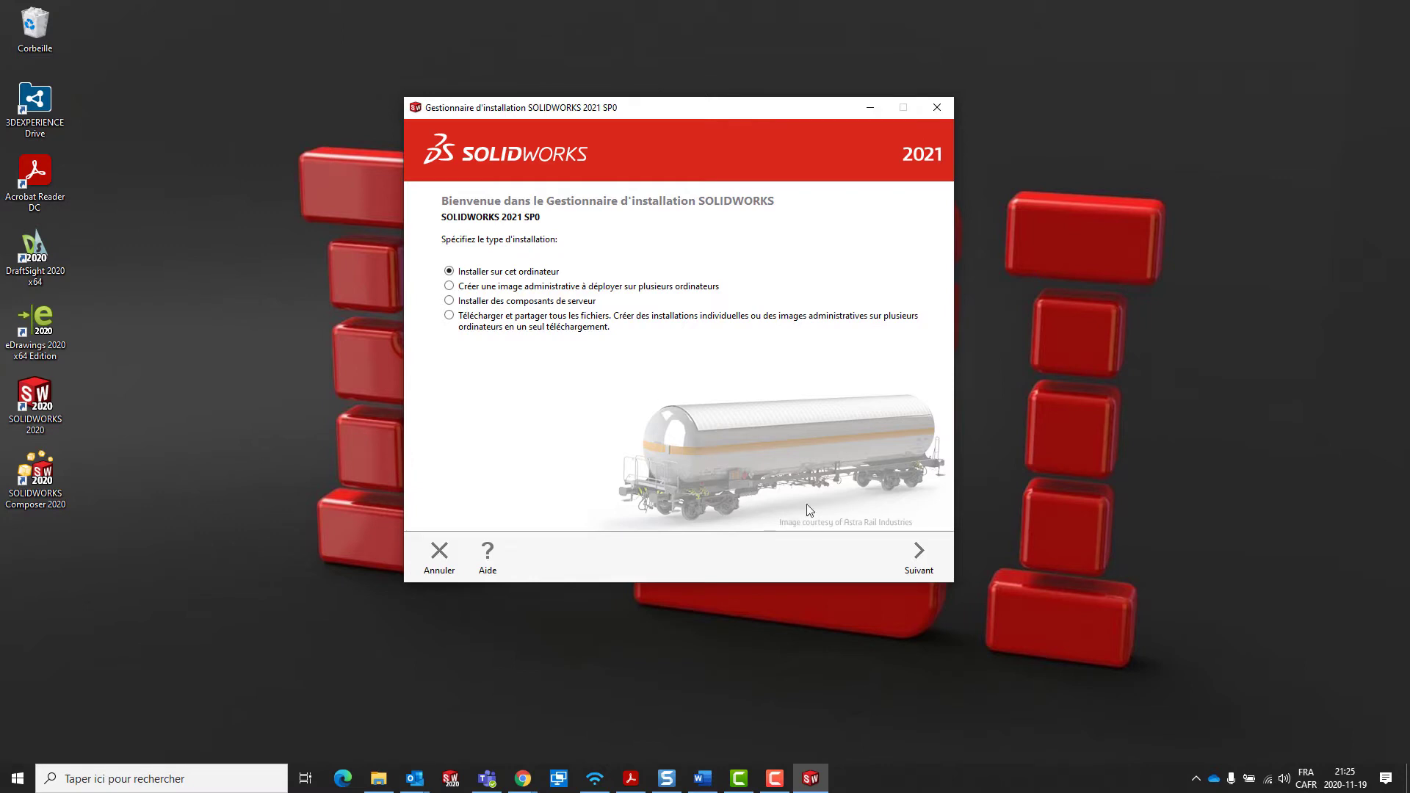
Proceed with installation on this computer and go through the product categories on the serial number page.
left_click(917, 554)
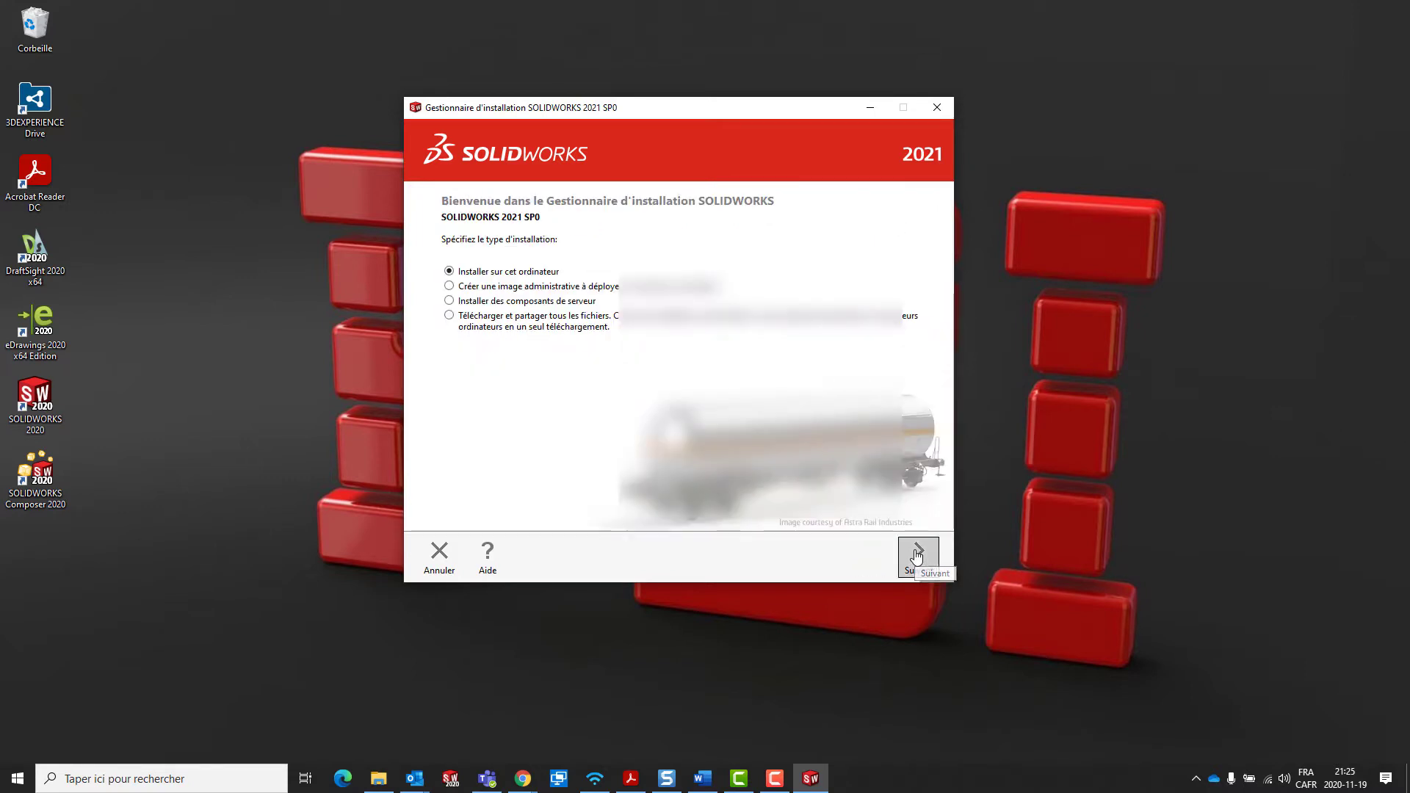
left_click(916, 554)
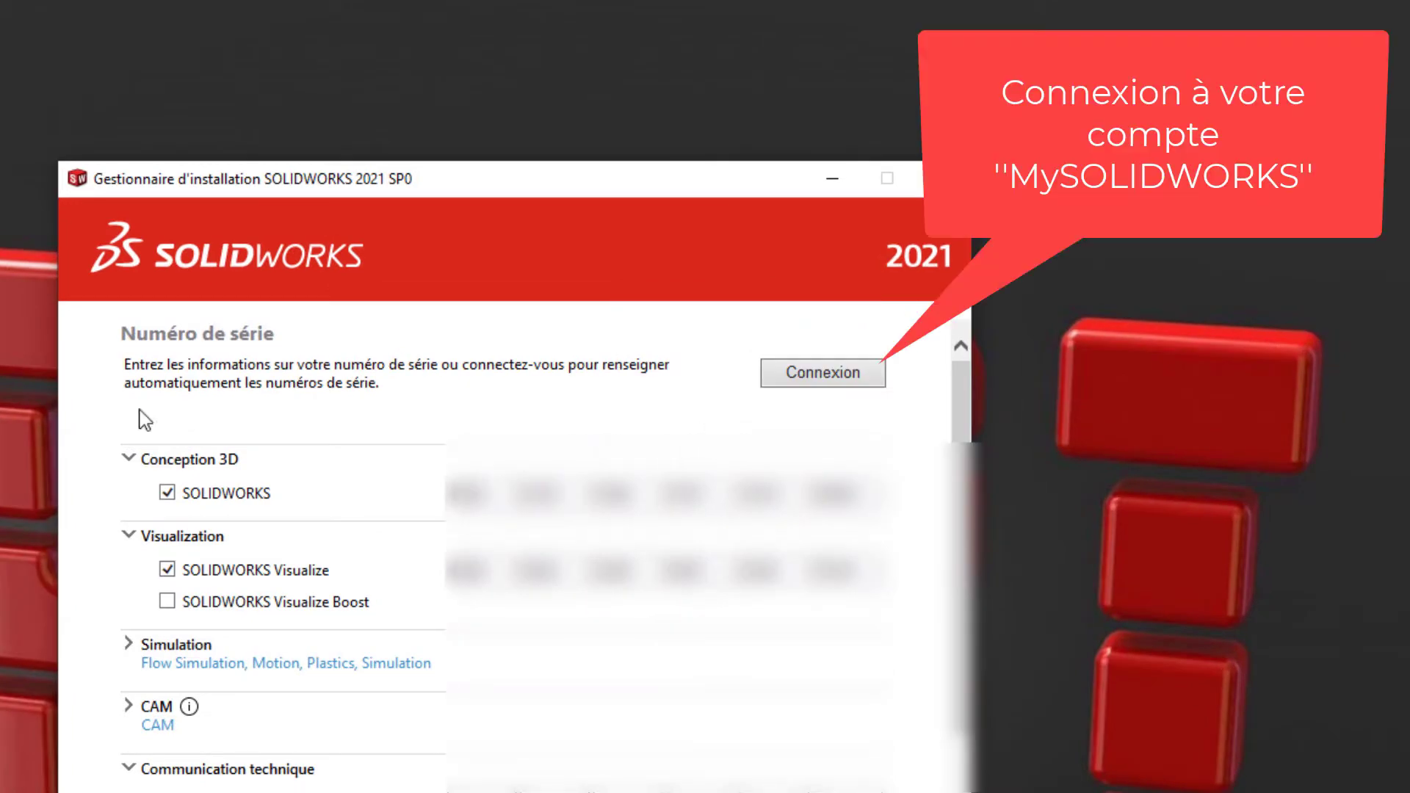
left_click(128, 458)
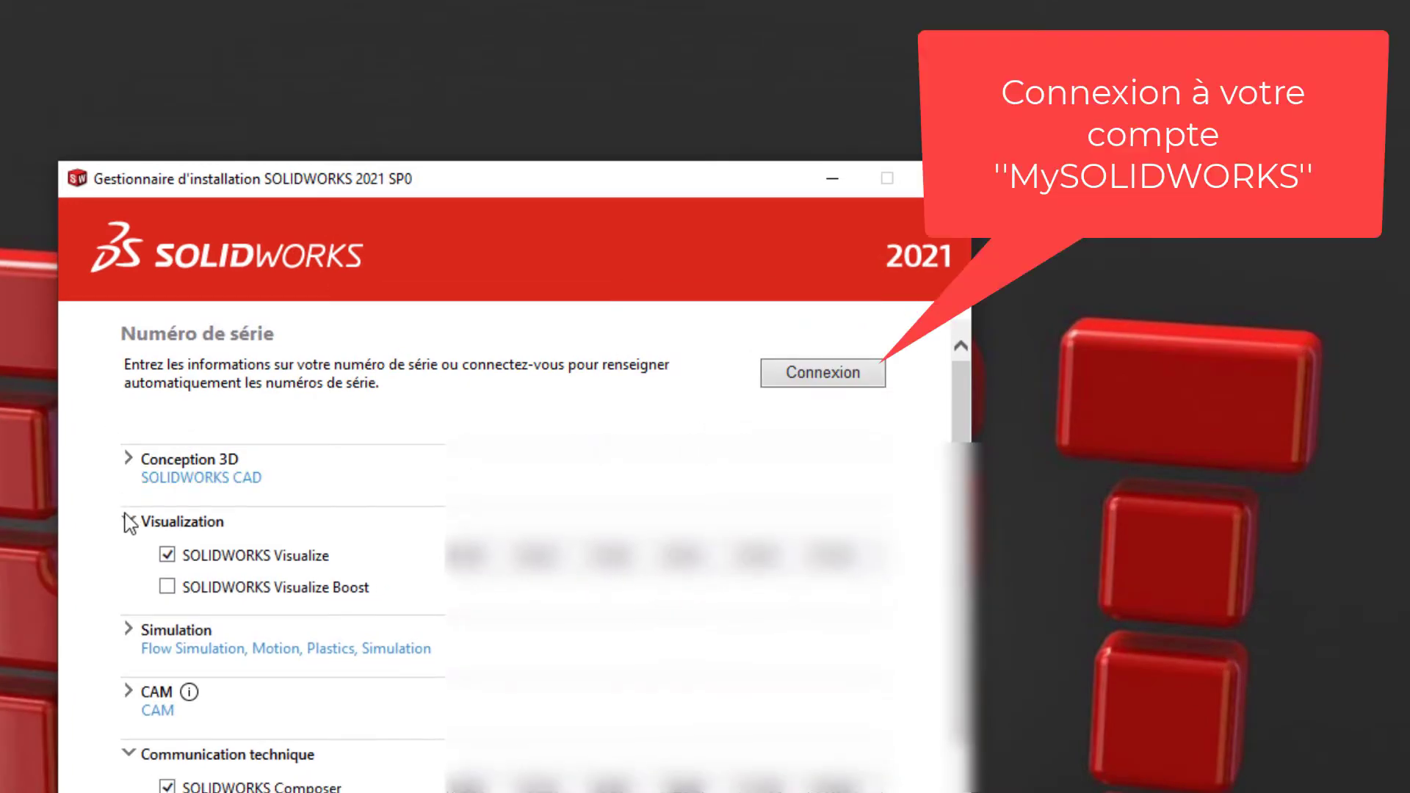
left_click(130, 523)
left_click(129, 690)
Continue past the serial numbers and system check warning, keeping the option to create a new SOLIDWORKS 2021 SP0 installation.
left_click(1028, 716)
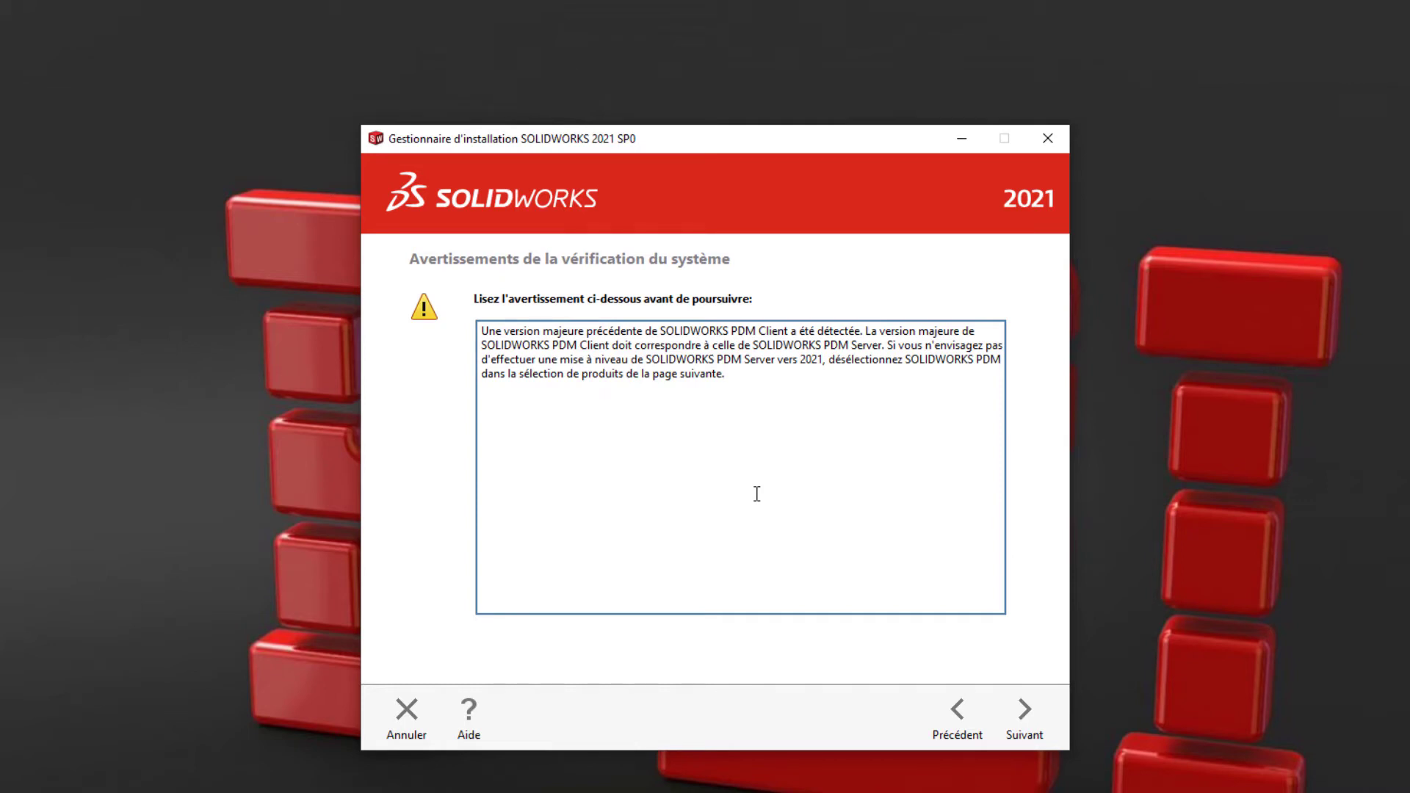
left_click(1024, 716)
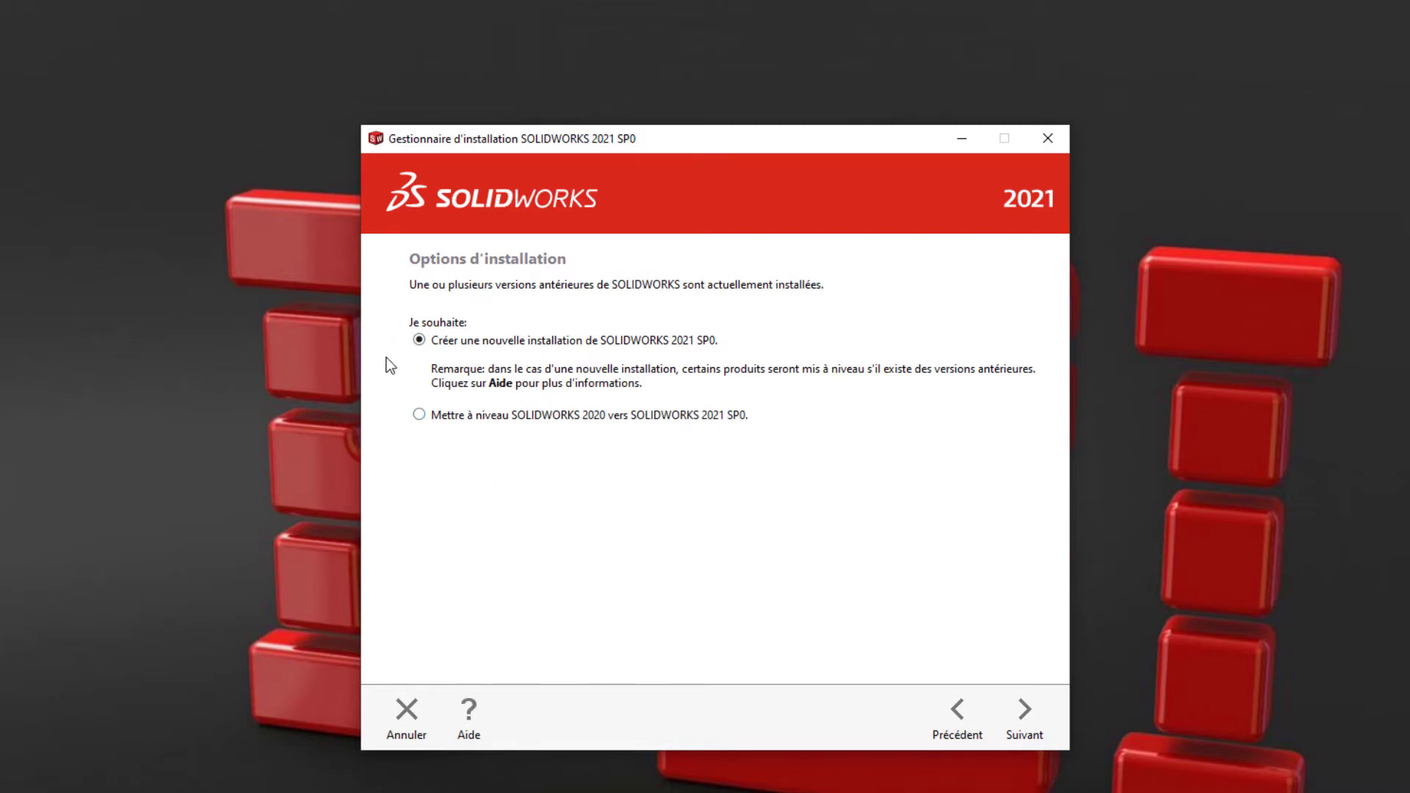
left_click(1024, 719)
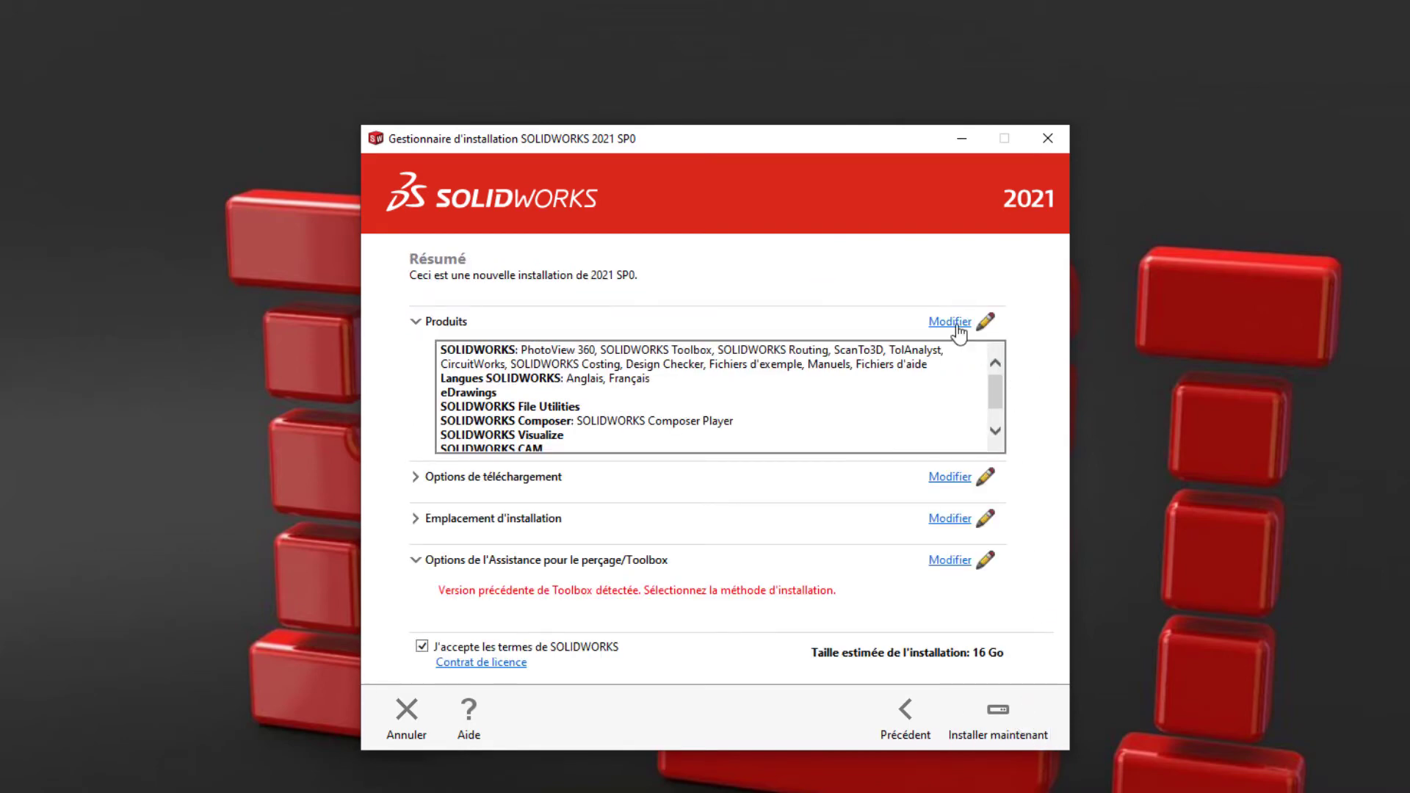
Open the product selection and examine the SOLIDWORKS components and the languages selected for installation.
left_click(948, 323)
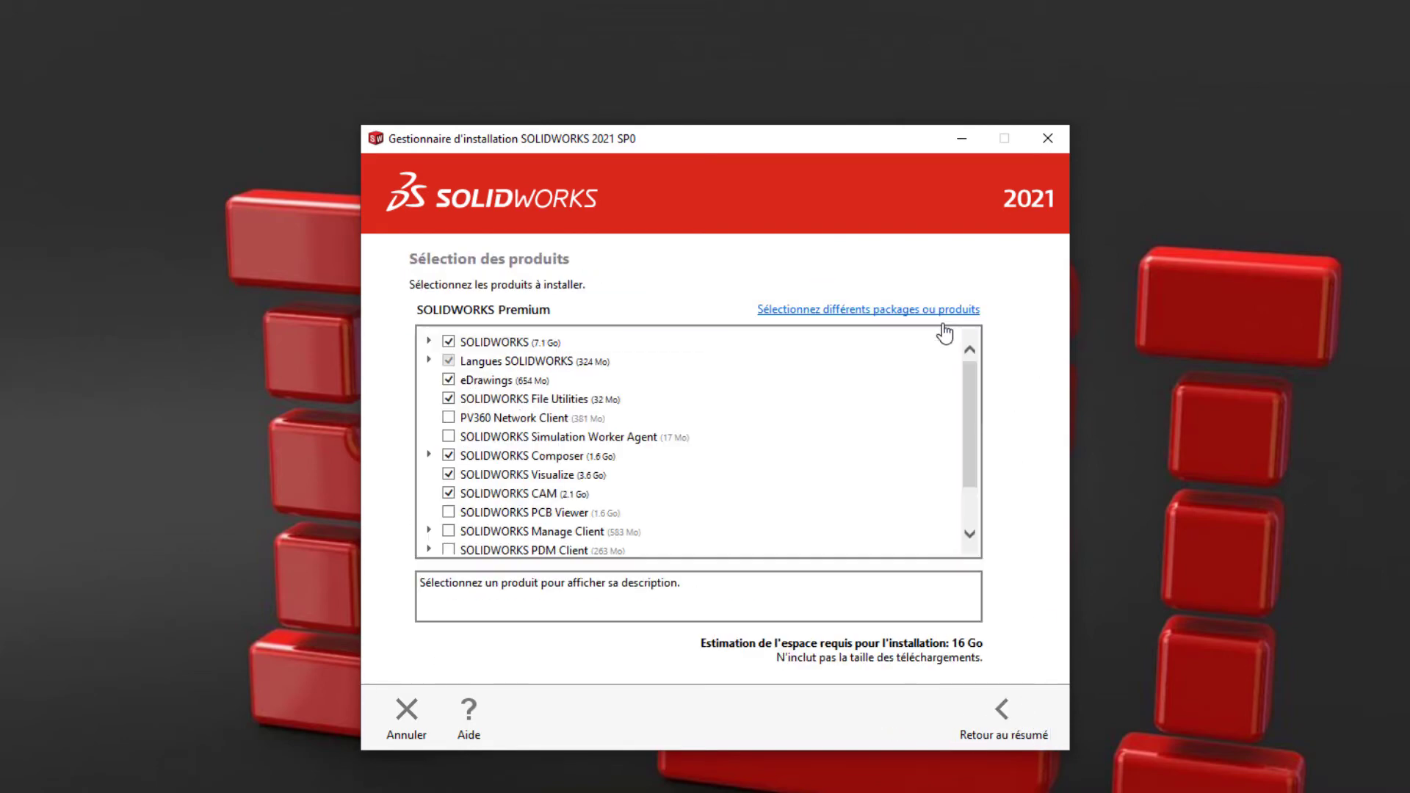
left_click(429, 344)
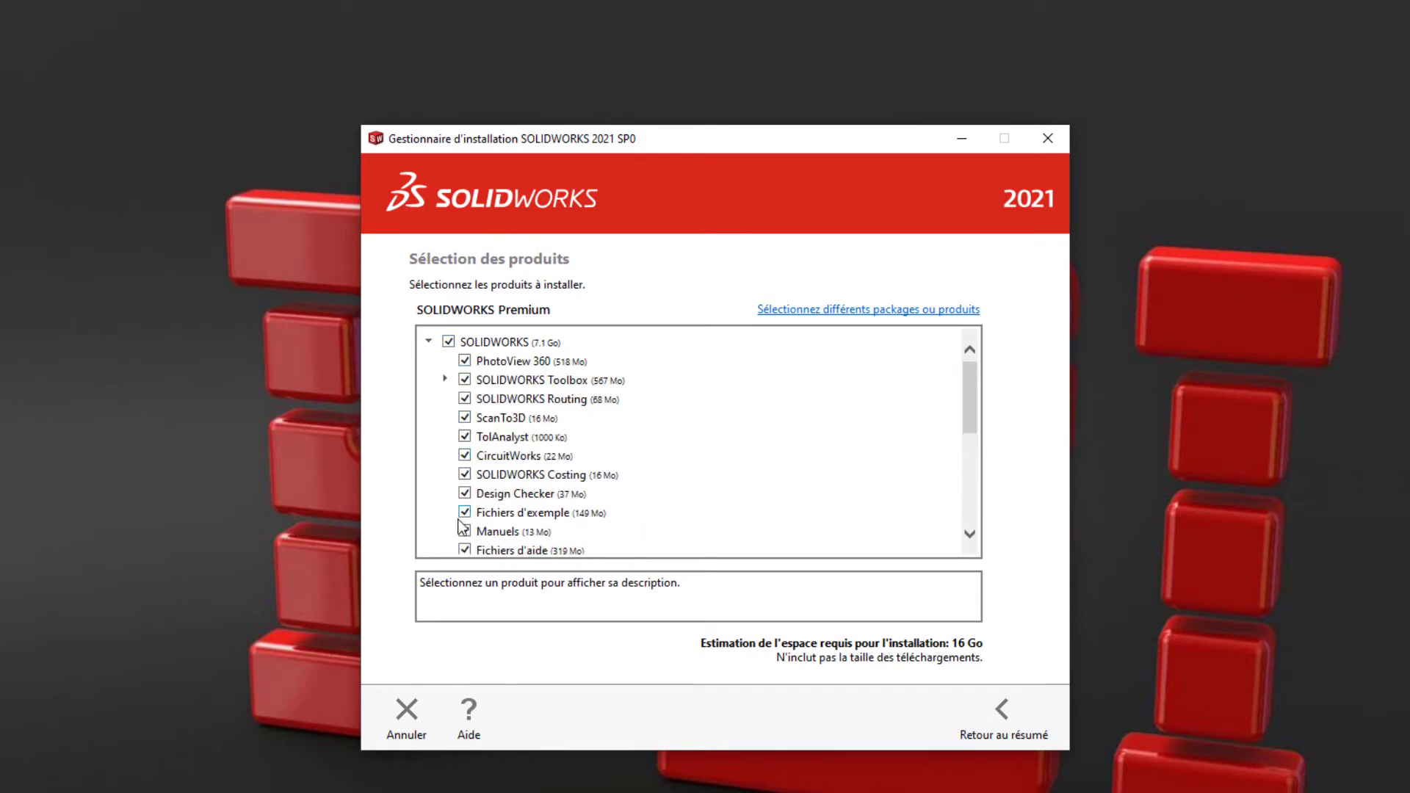
scroll(479, 455, "down", 1)
scroll(478, 455, "down", 2)
scroll(462, 411, "up", 3)
left_click(430, 342)
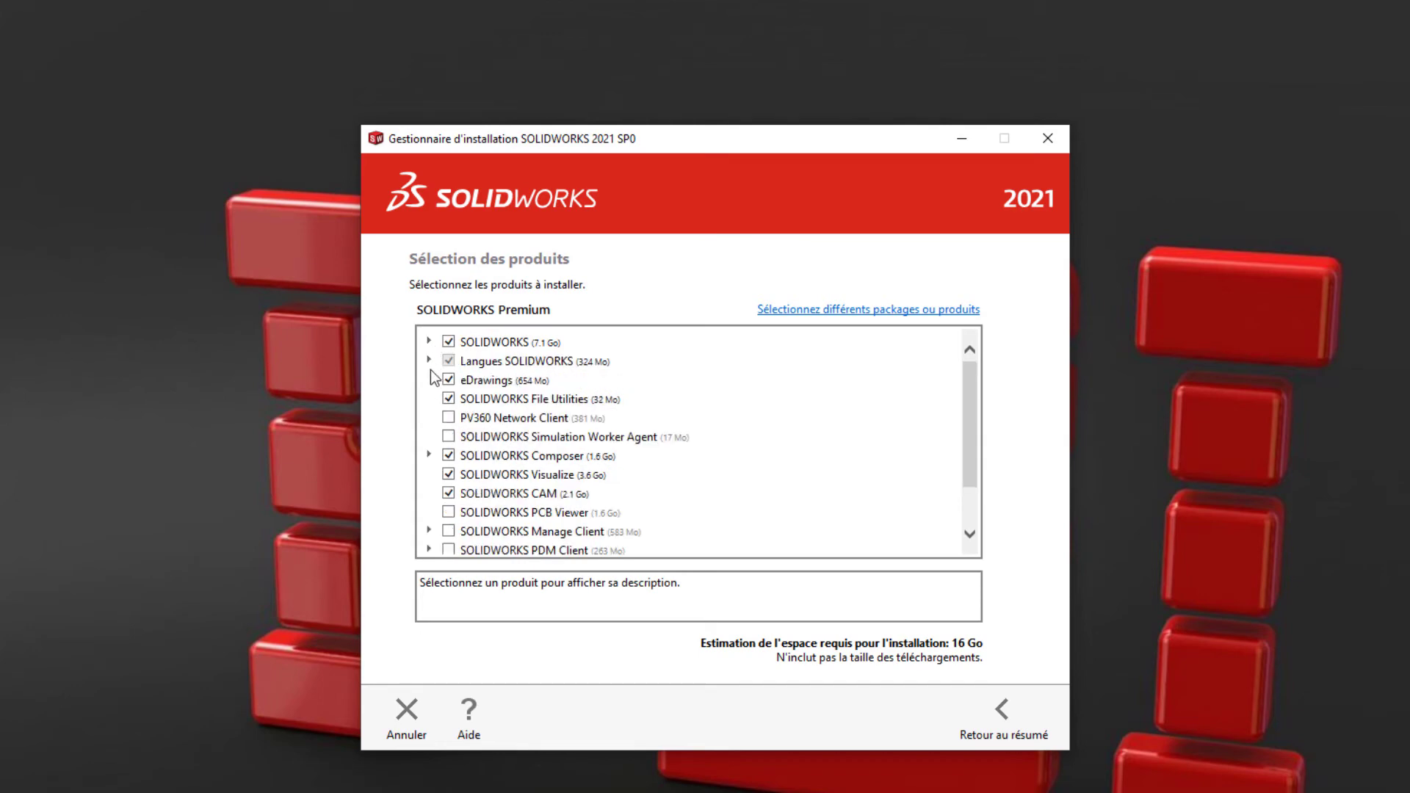
left_click(429, 360)
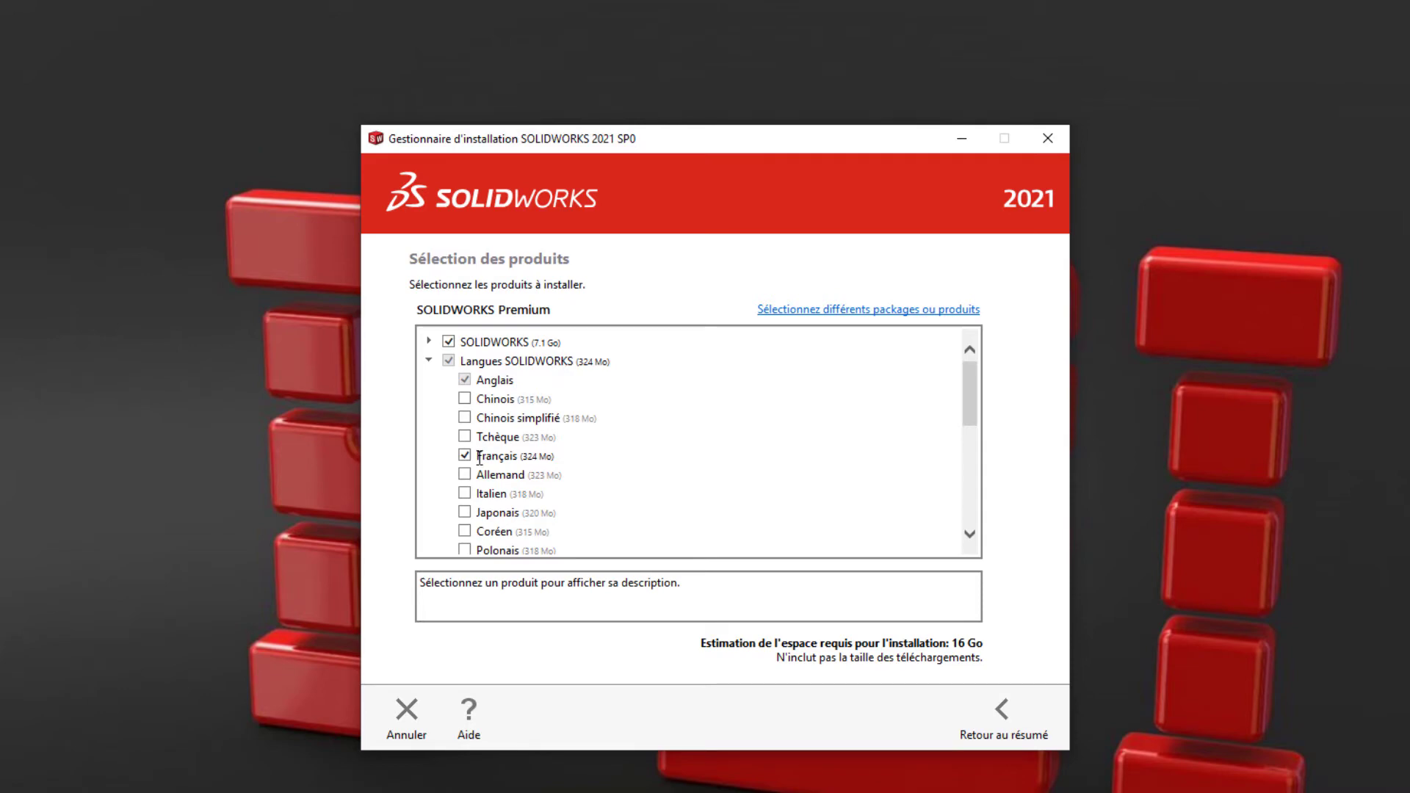
left_click(429, 361)
Add SOLIDWORKS PDM Client without Item Explorer to the products to install and return to the summary.
scroll(422, 485, "down", 1)
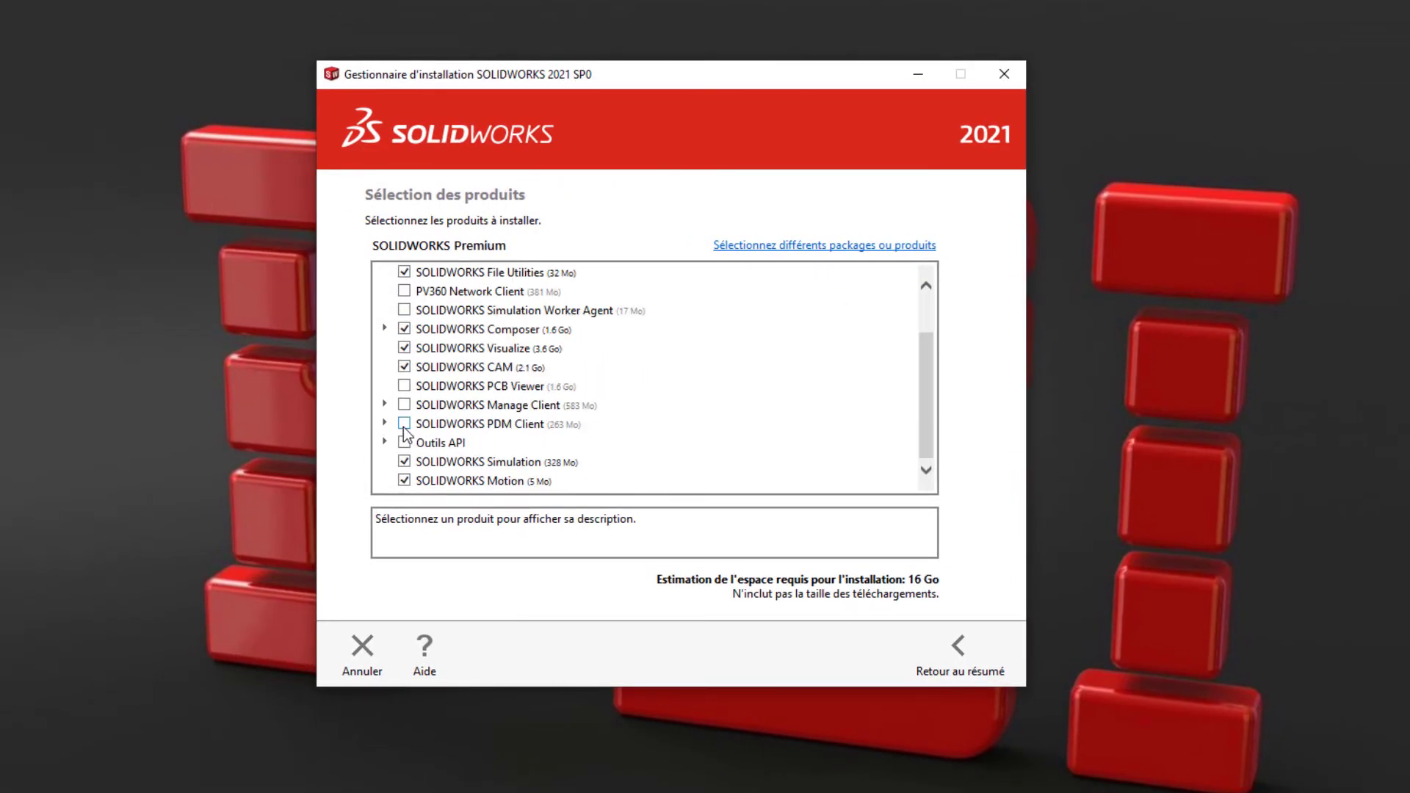
left_click(403, 425)
left_click(384, 423)
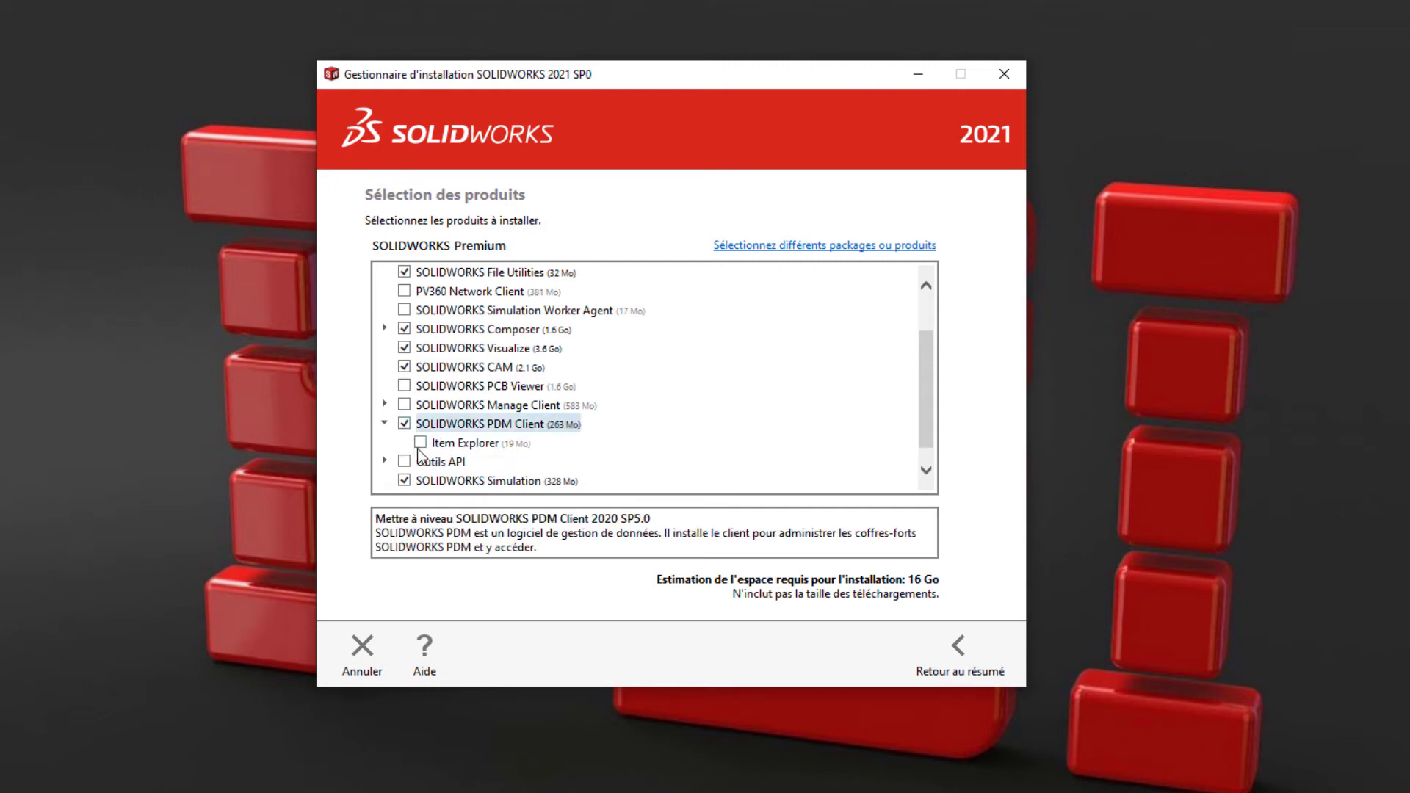
left_click(384, 423)
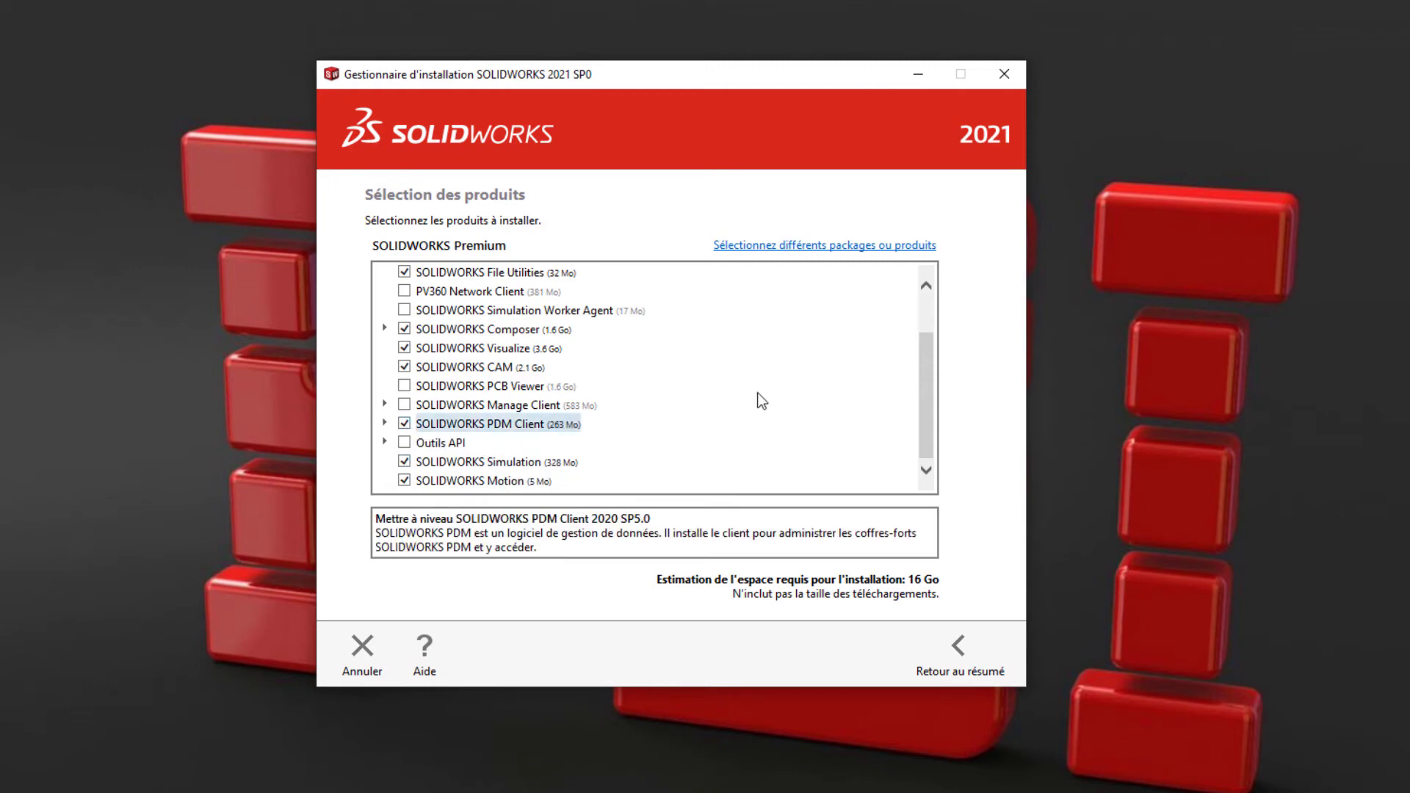
left_click(960, 656)
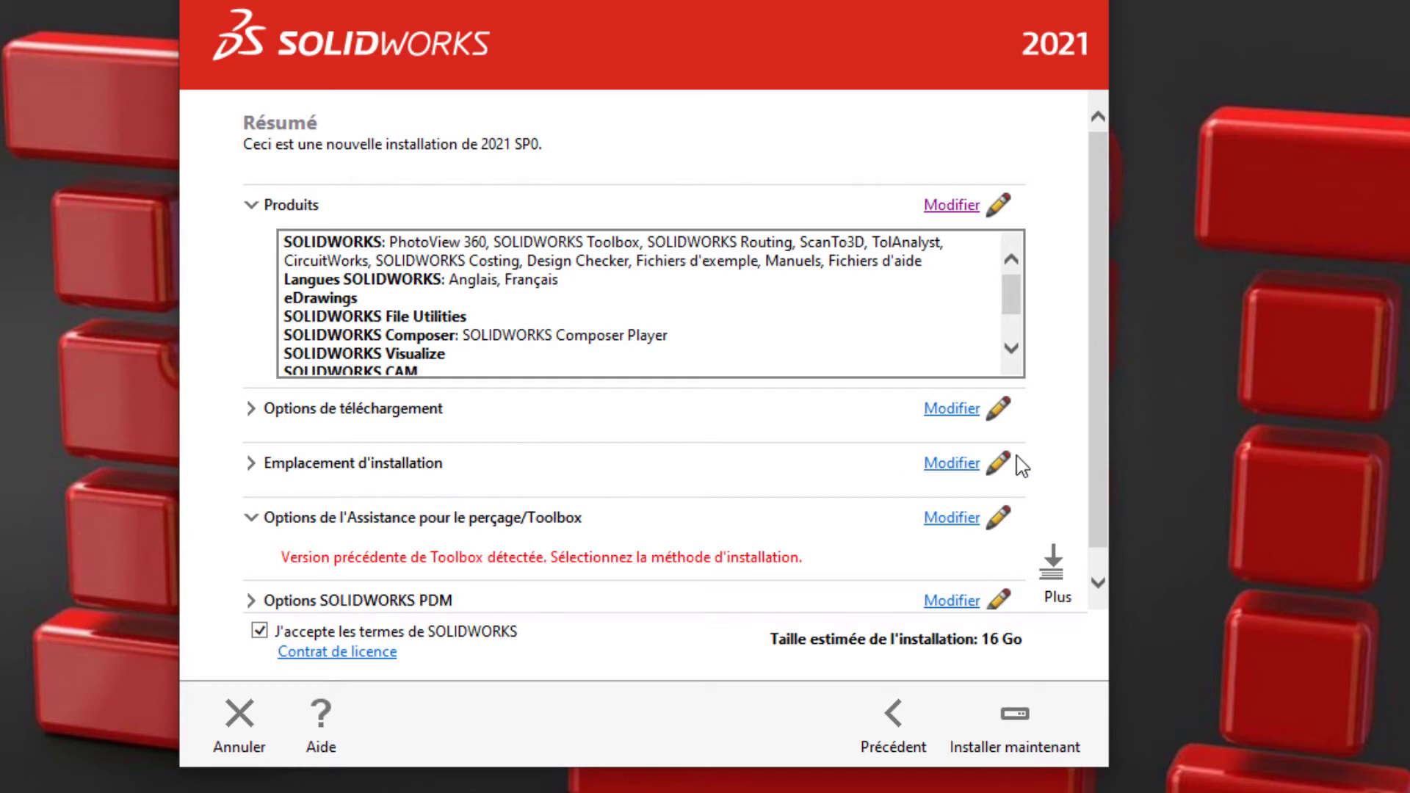
Set the installation location to C:\Program Files\SOLIDWORKS 2021 and return to the summary.
left_click(952, 468)
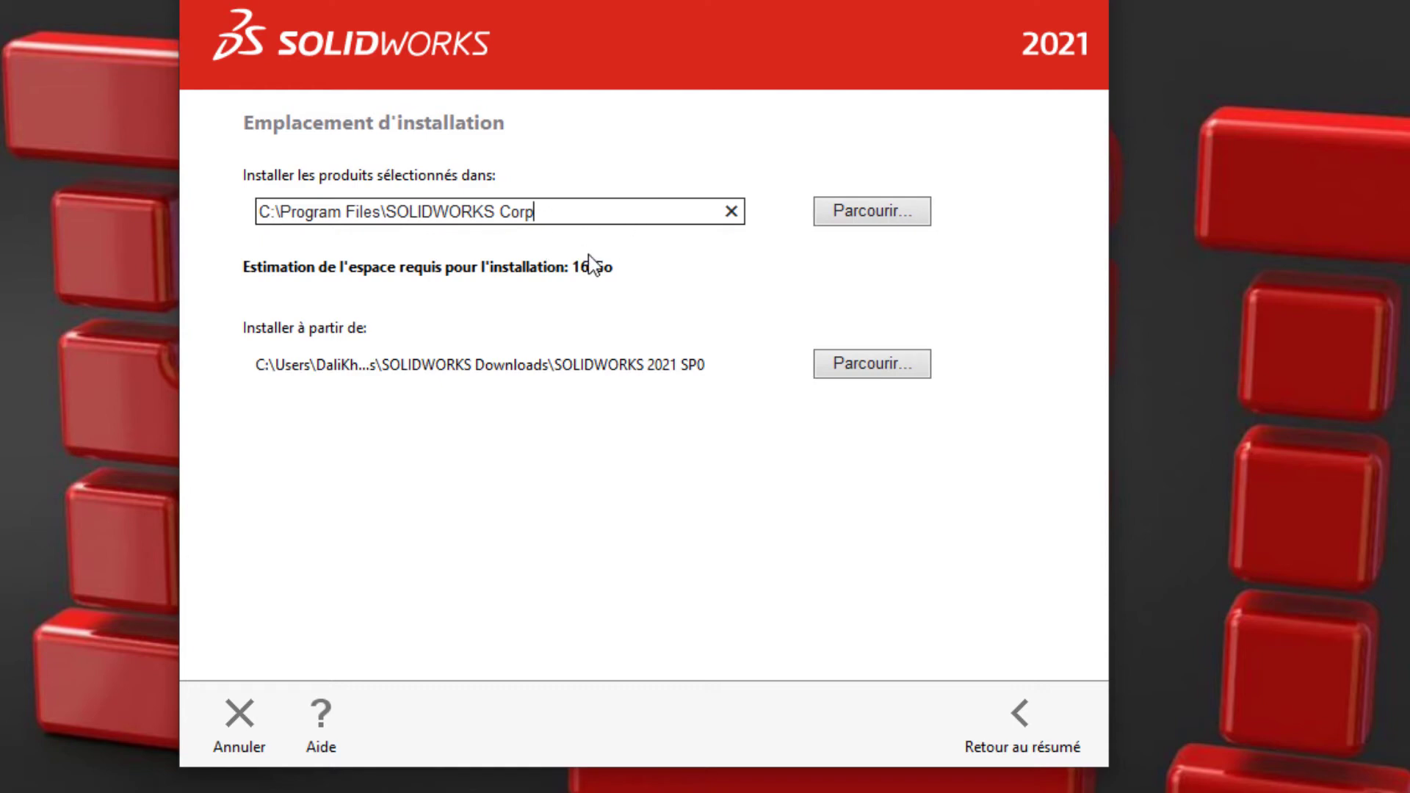
left_click_drag(542, 213, 505, 220)
type("2021")
left_click(1030, 729)
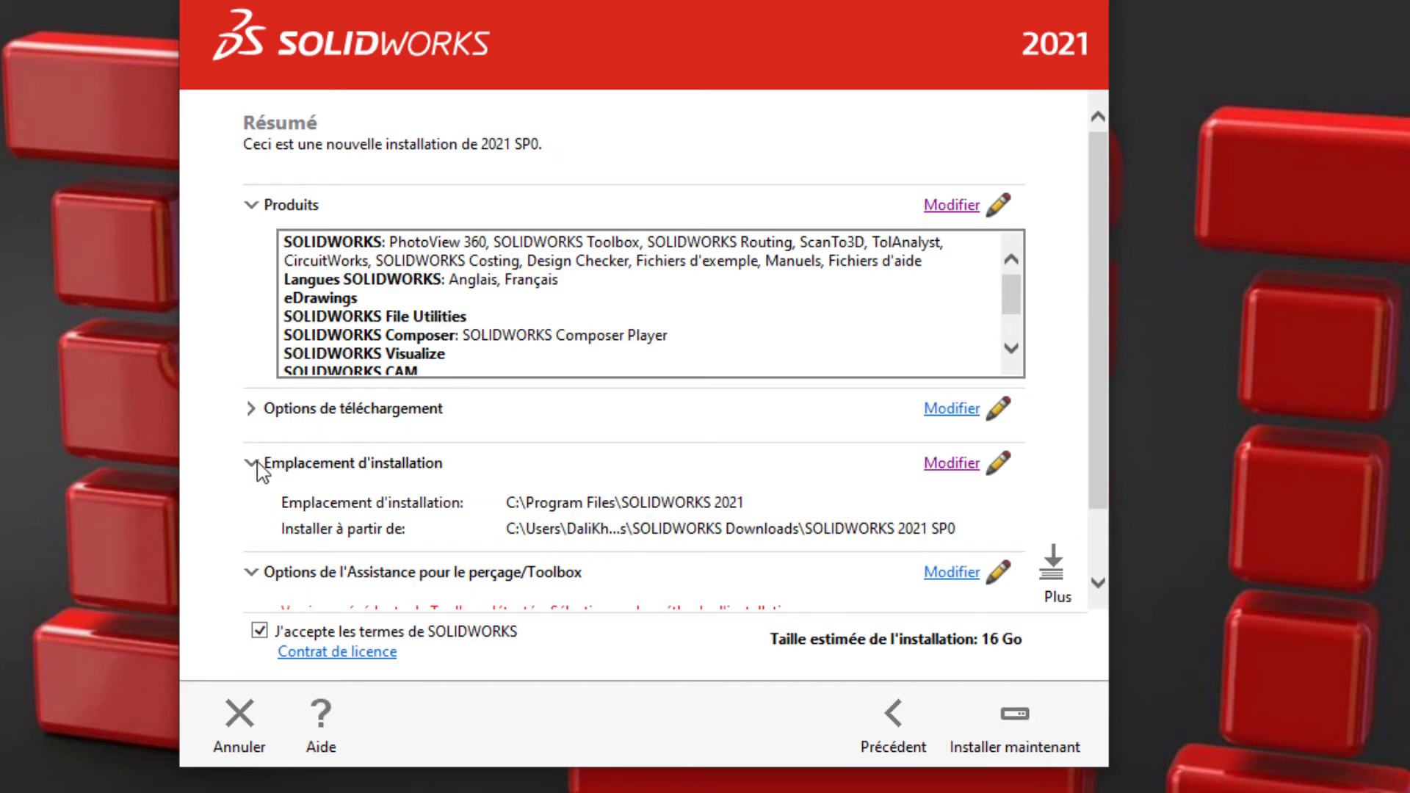
Open the Hole Wizard/Toolbox options for editing from the installation summary.
scroll(336, 502, "down", 1)
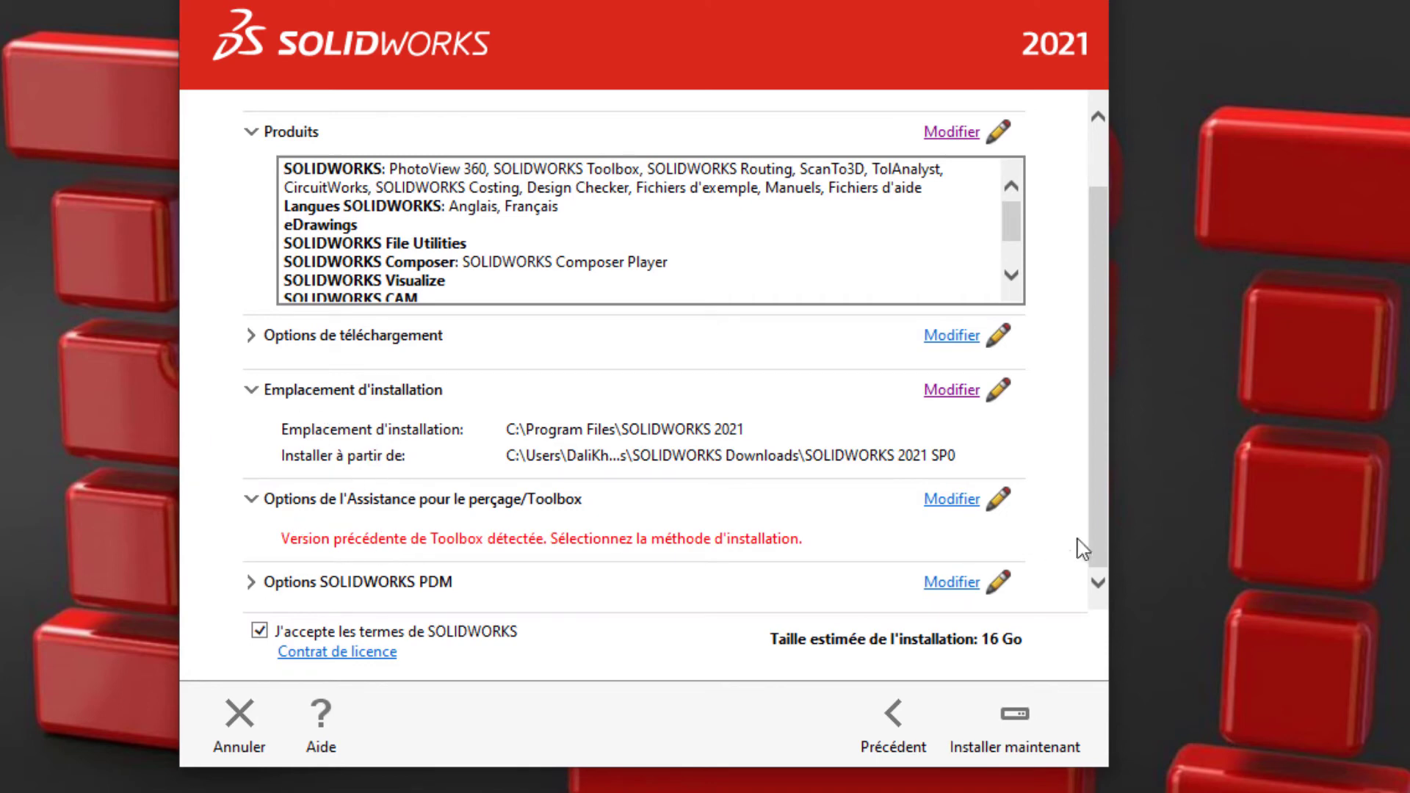
left_click(950, 500)
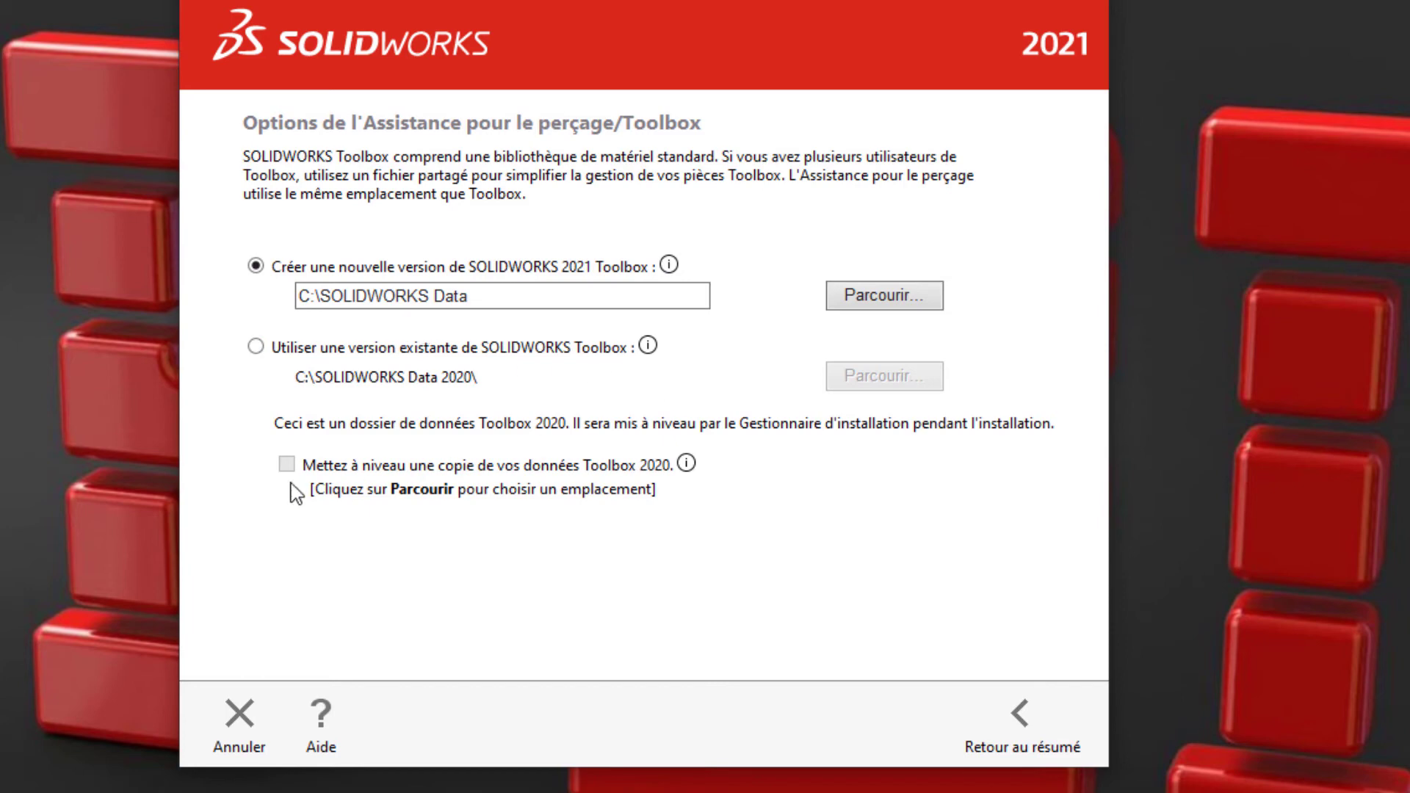
left_click(255, 346)
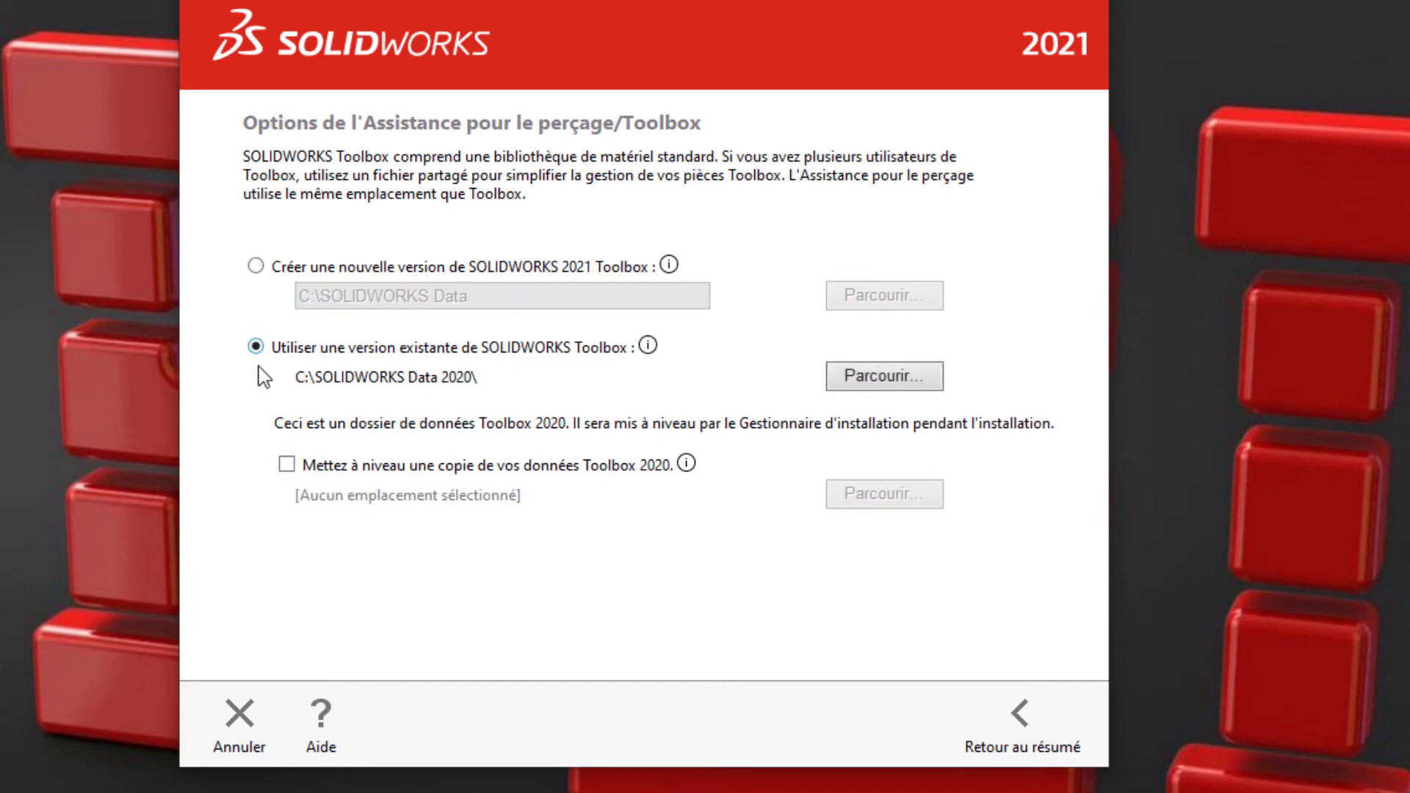
left_click(286, 464)
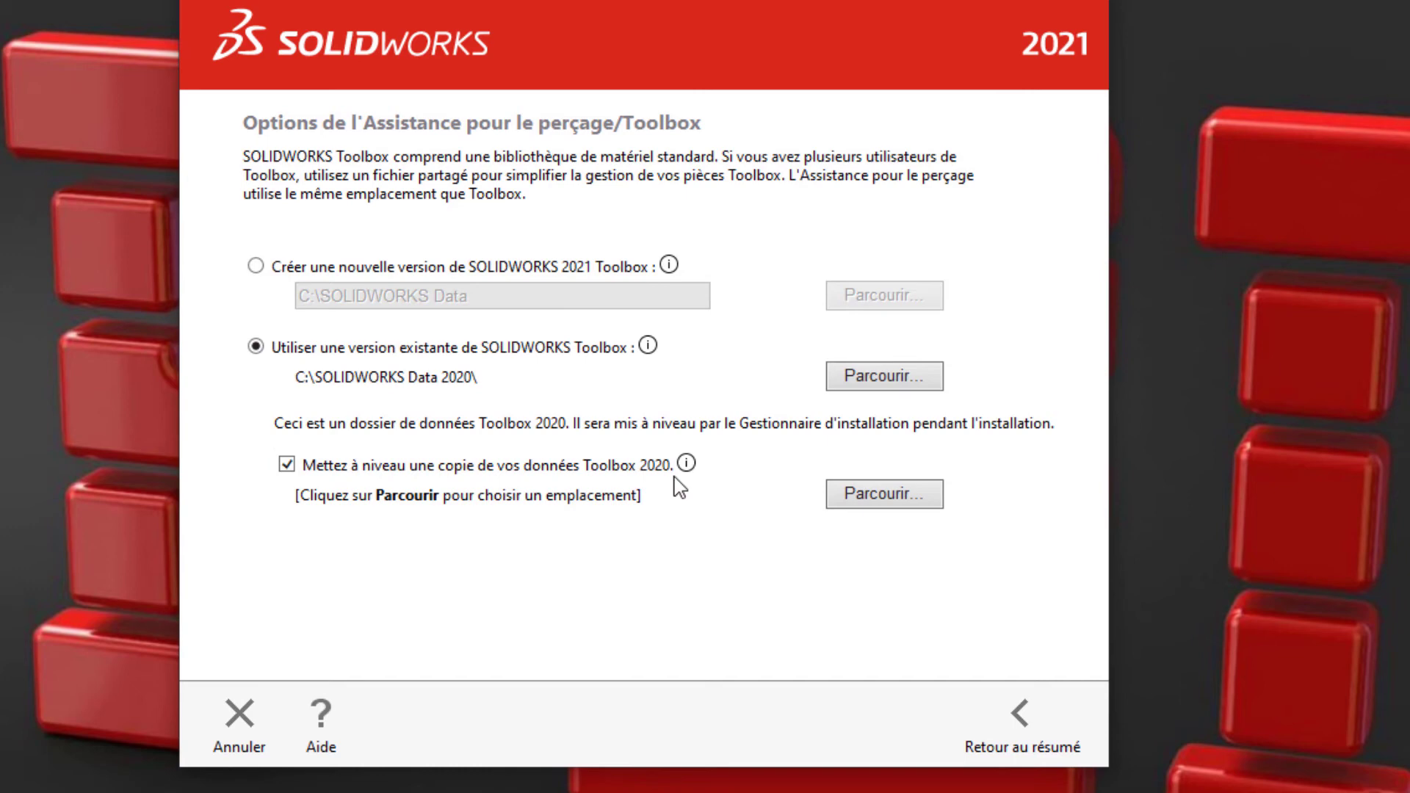
left_click(256, 266)
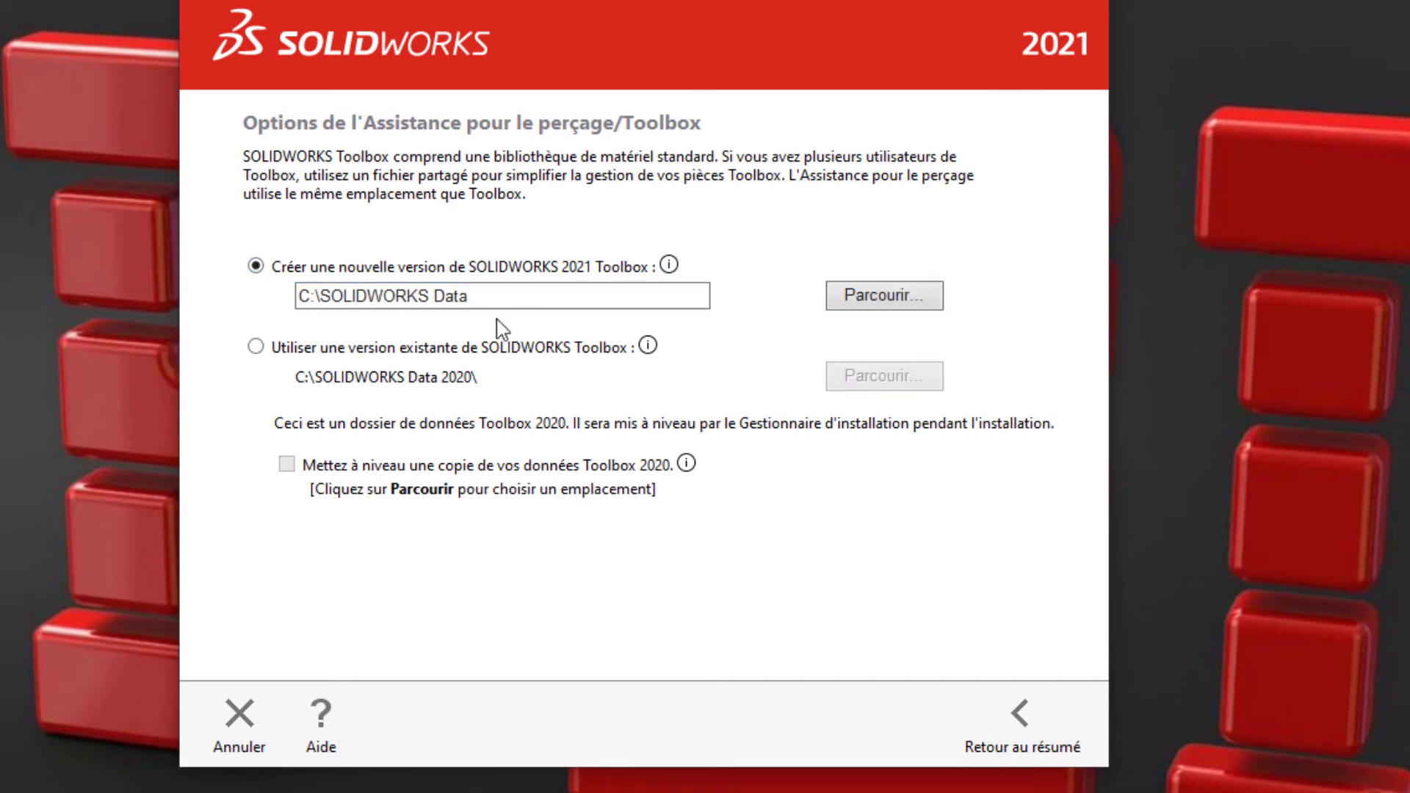
Set the new SOLIDWORKS 2021 Toolbox location to C:\SOLIDWORKS Data 2021 and return to the summary.
left_click(506, 306)
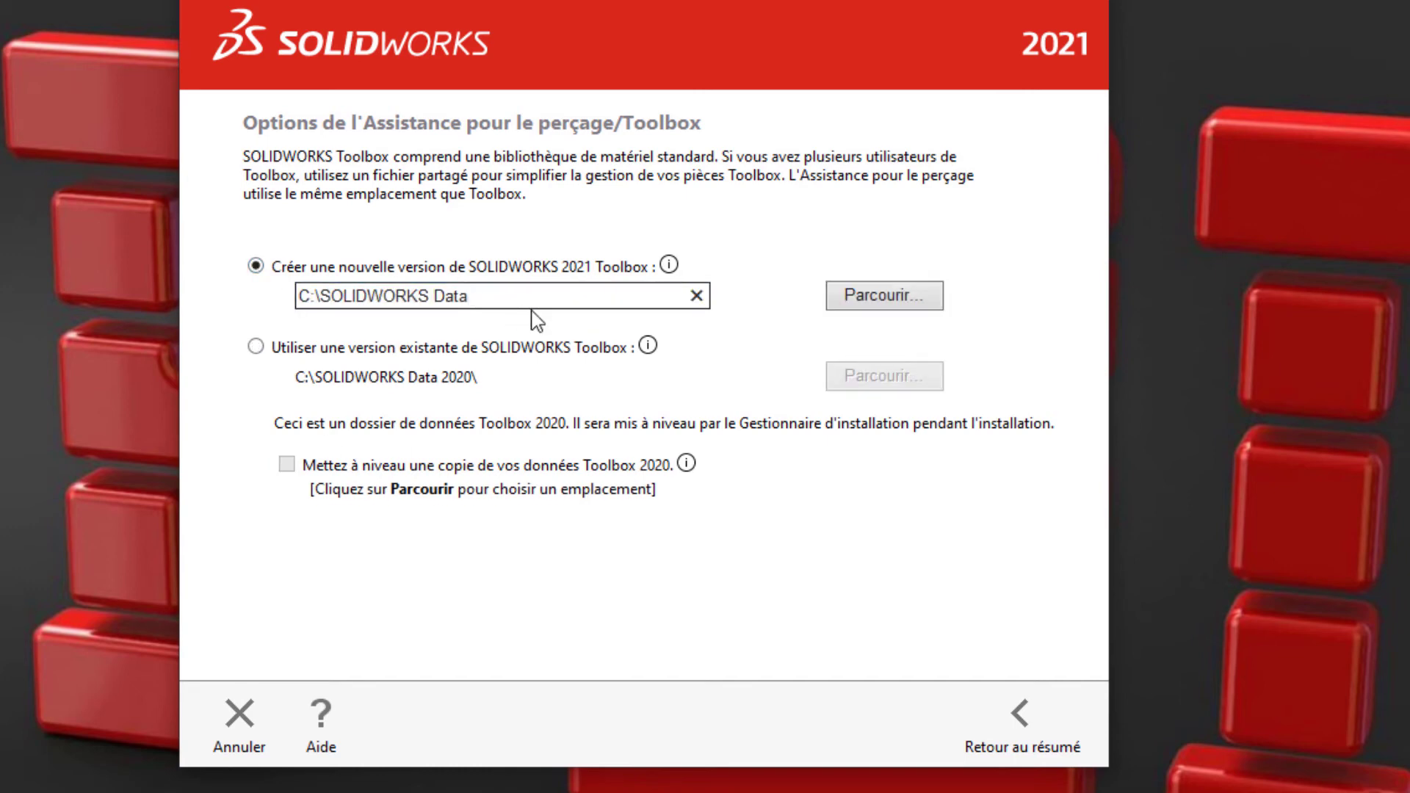
type("2021")
left_click(1029, 718)
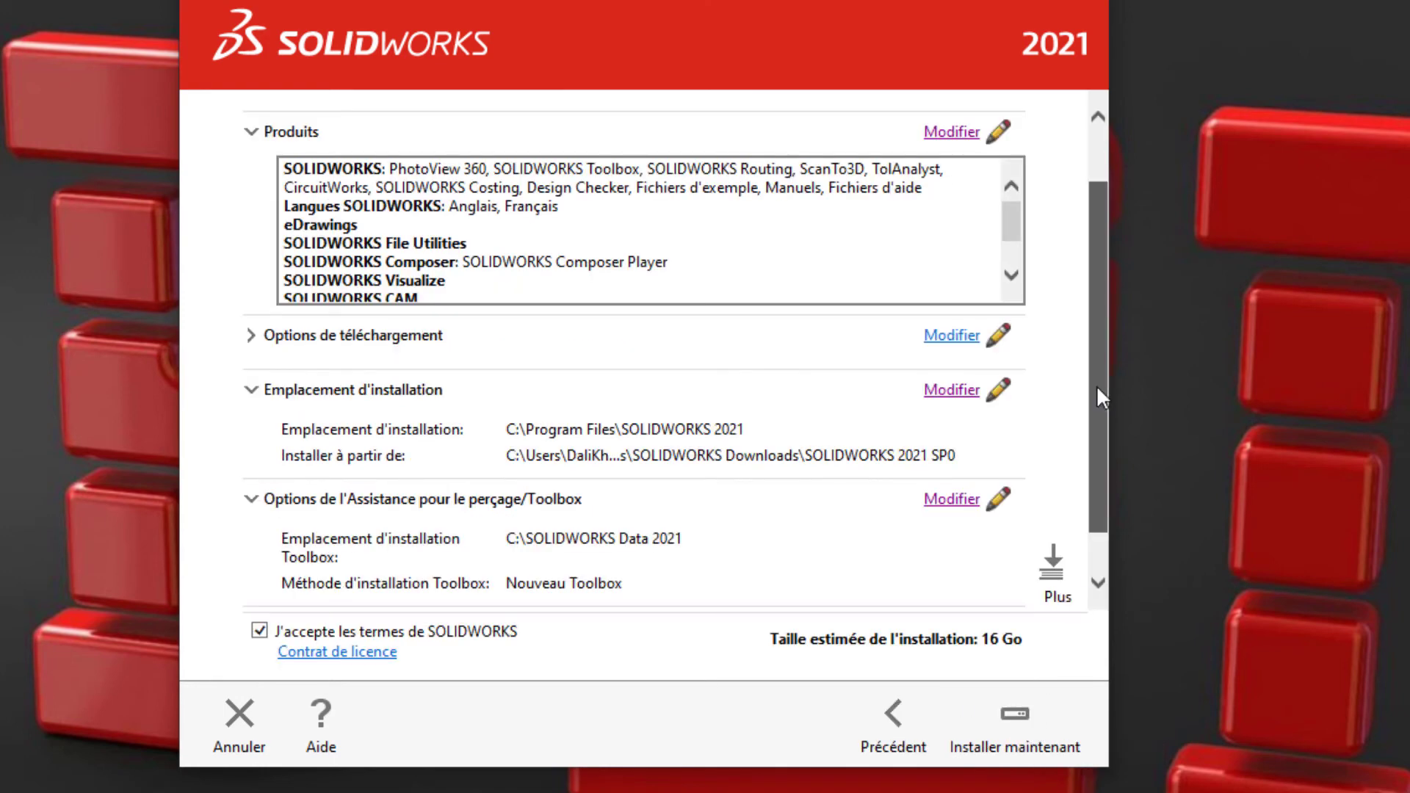
Configure the PDM client options for SOLIDWORKS PDM Professional with the CAD Editor client type and return to the summary.
left_click_drag(1095, 384, 1105, 481)
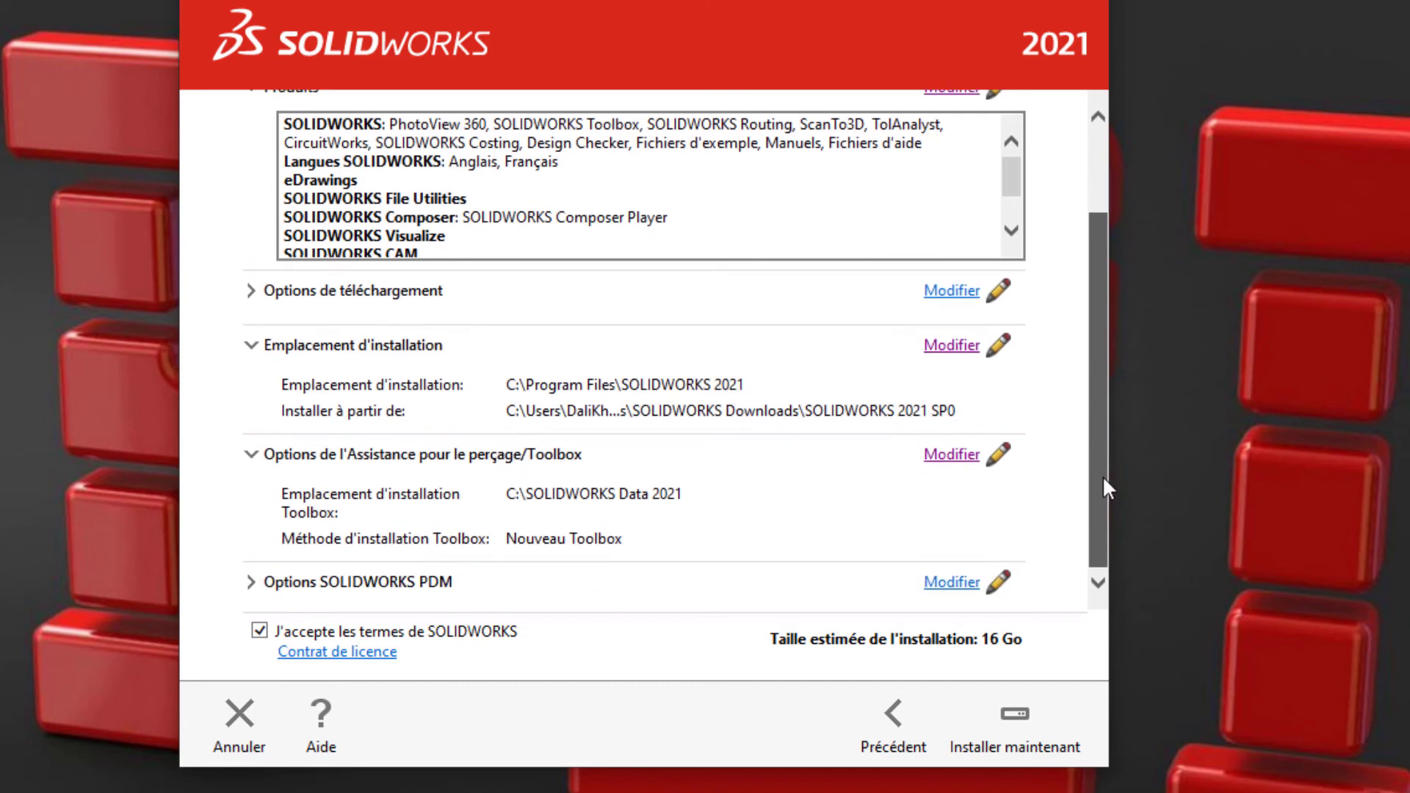
left_click(252, 583)
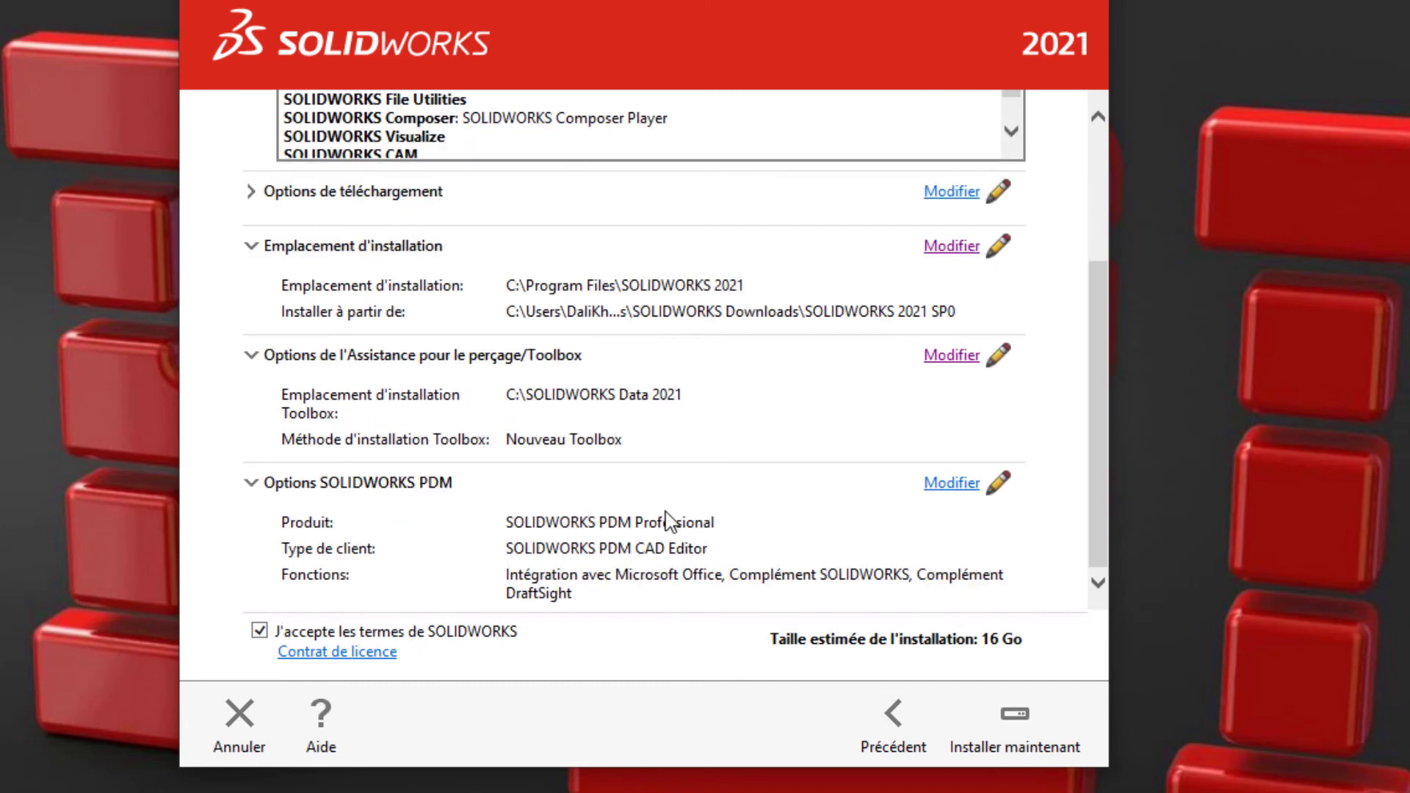
left_click(952, 483)
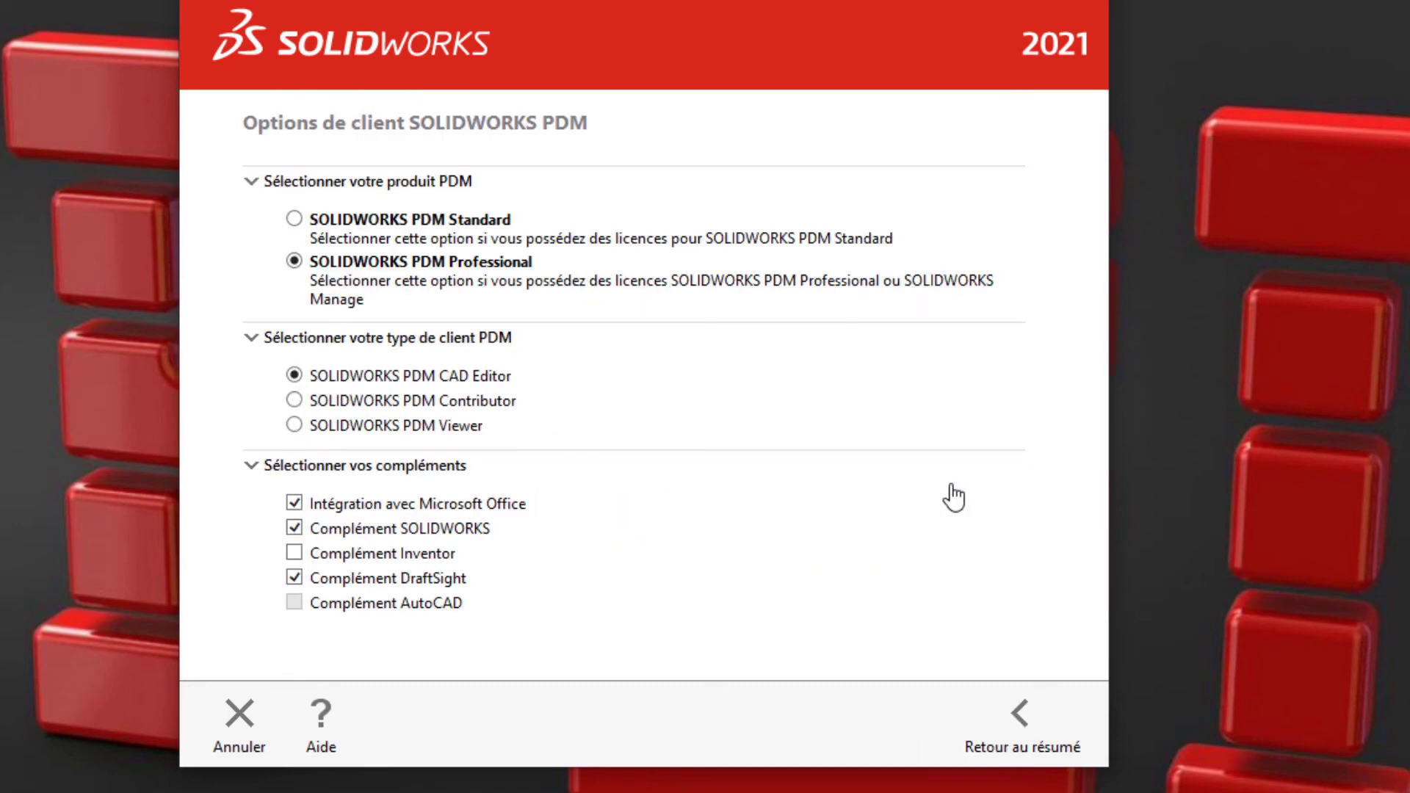
left_click(293, 218)
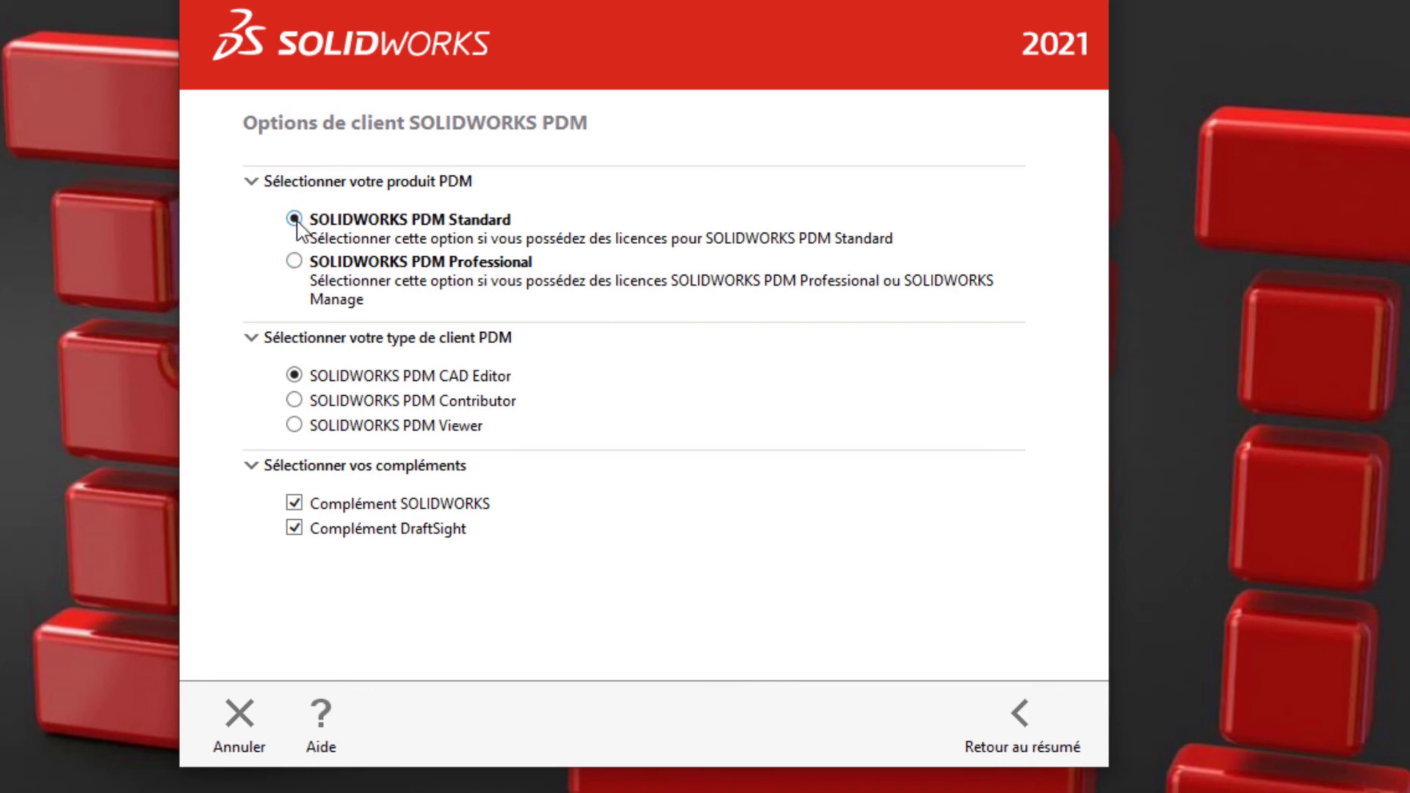
left_click(294, 262)
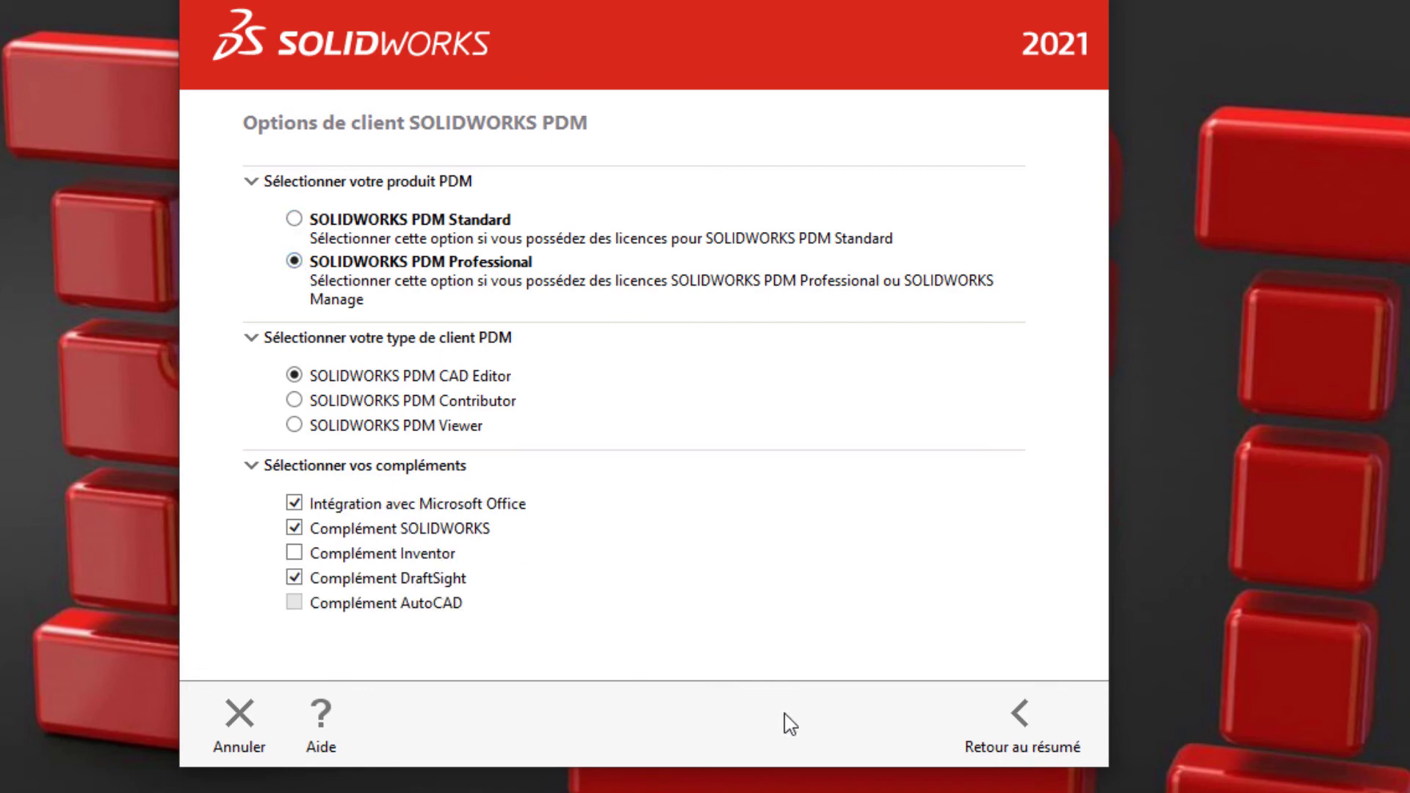
left_click(1031, 719)
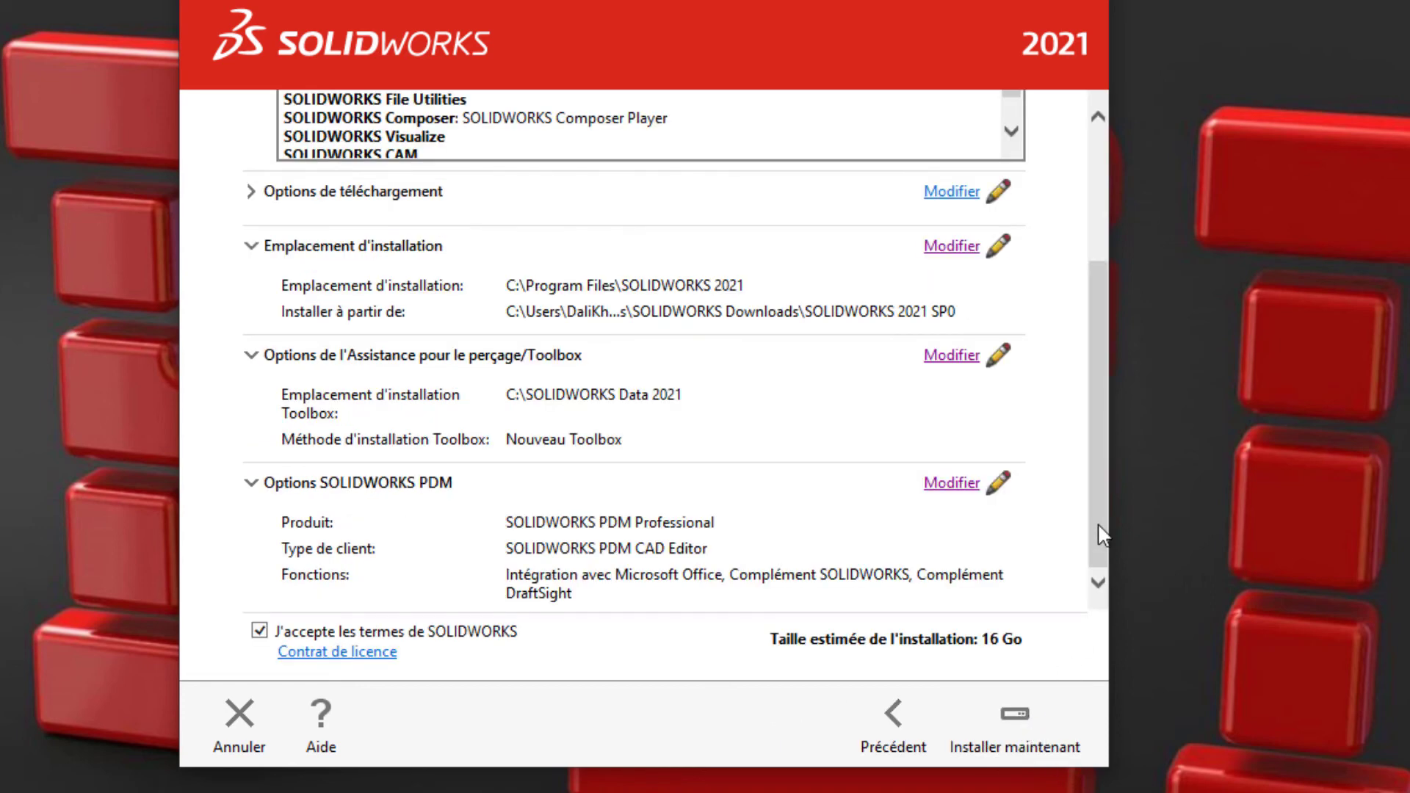
Start the installation of the selected SOLIDWORKS 2021 products.
left_click_drag(1097, 531, 1114, 449)
left_click(1021, 730)
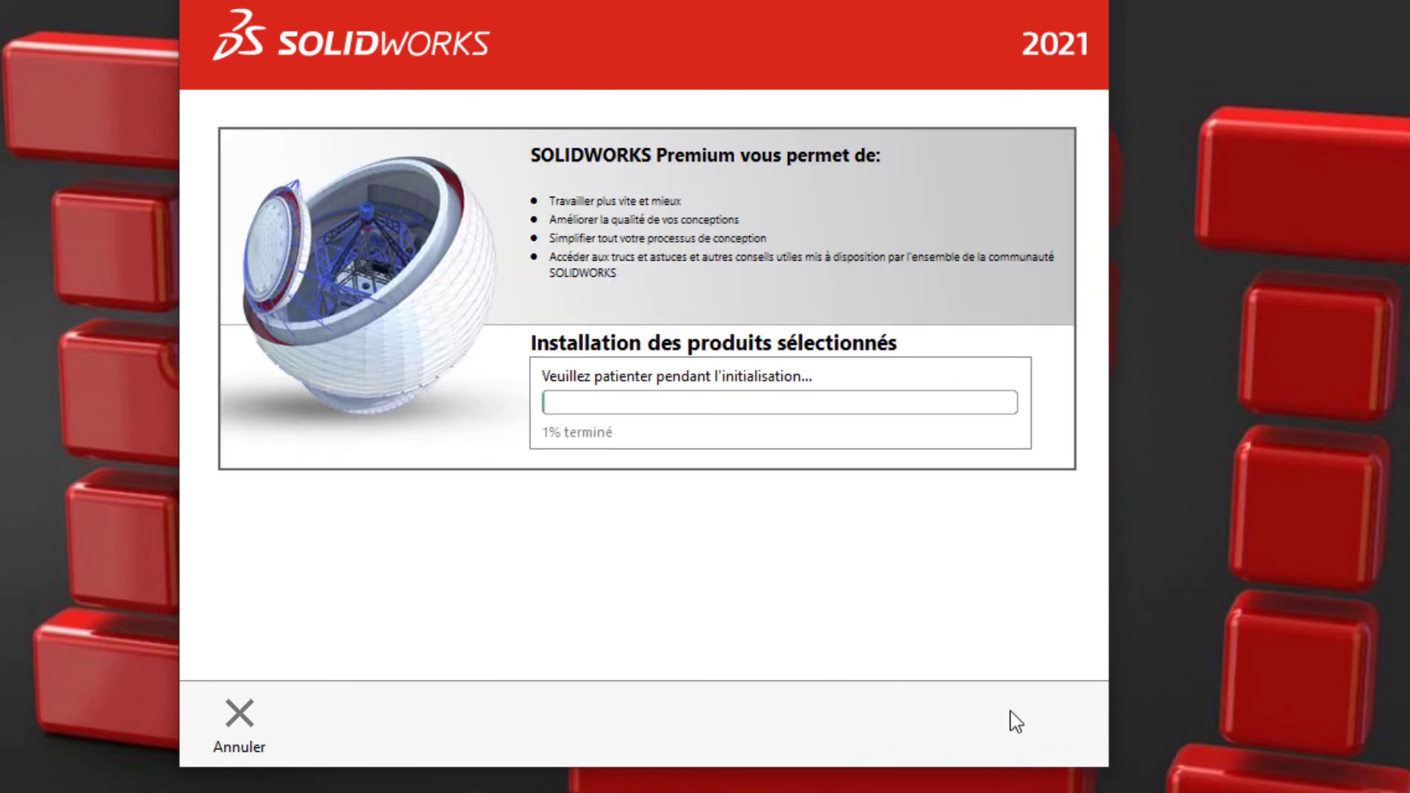